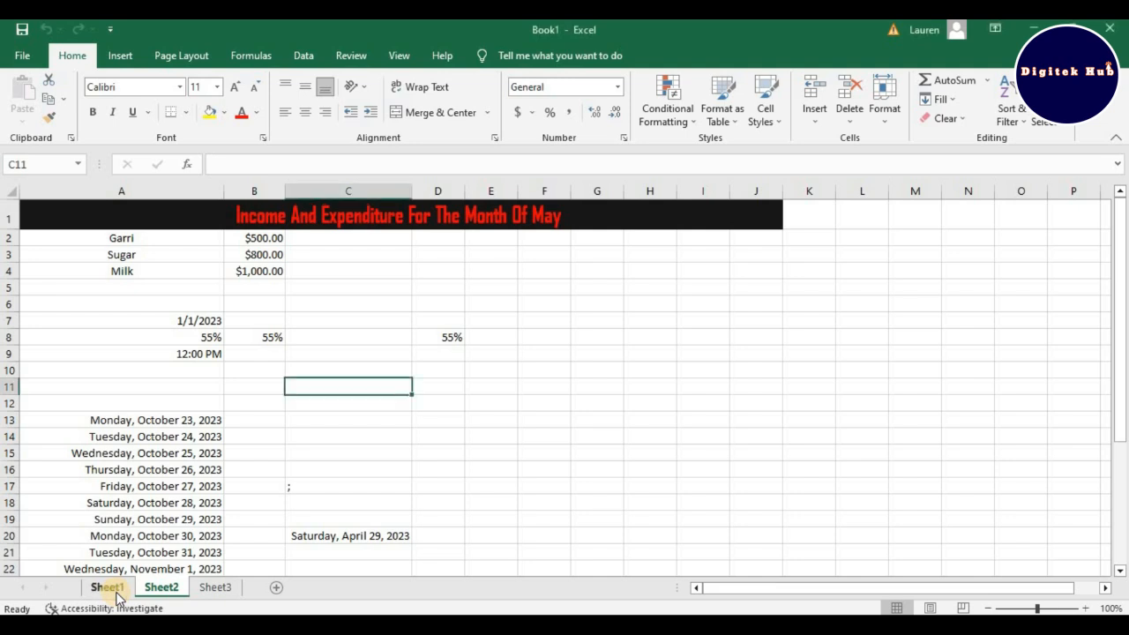
Step: Add a new worksheet after Sheet2 and move Sheet3 in front of it
click(119, 591)
click(158, 589)
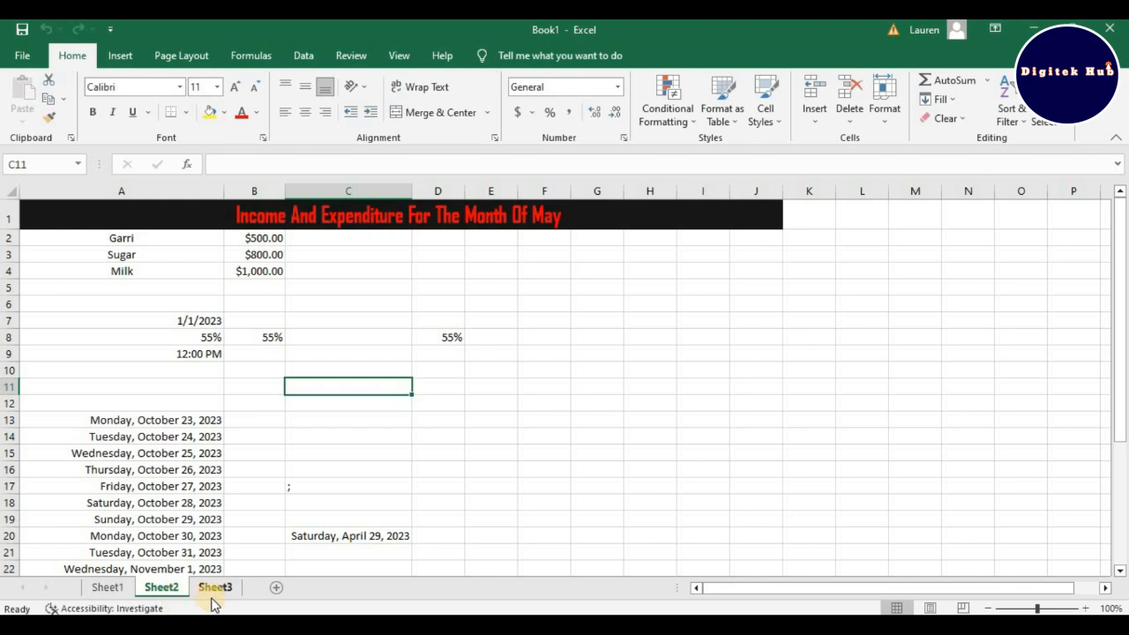
click(279, 590)
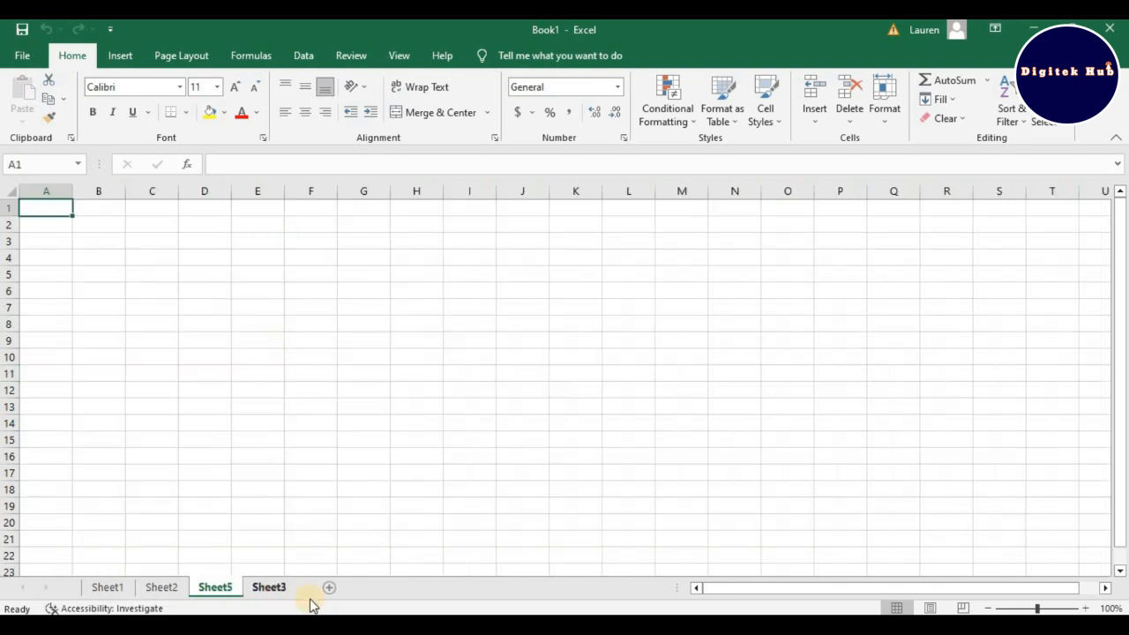
click(245, 578)
drag(244, 586, 192, 589)
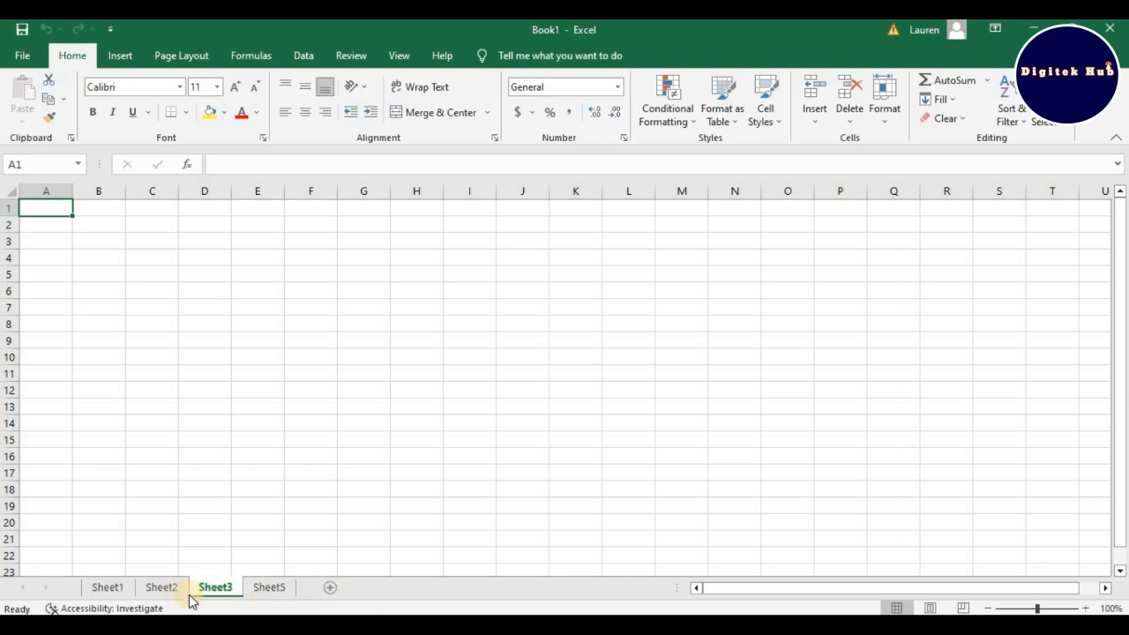
right_click(278, 597)
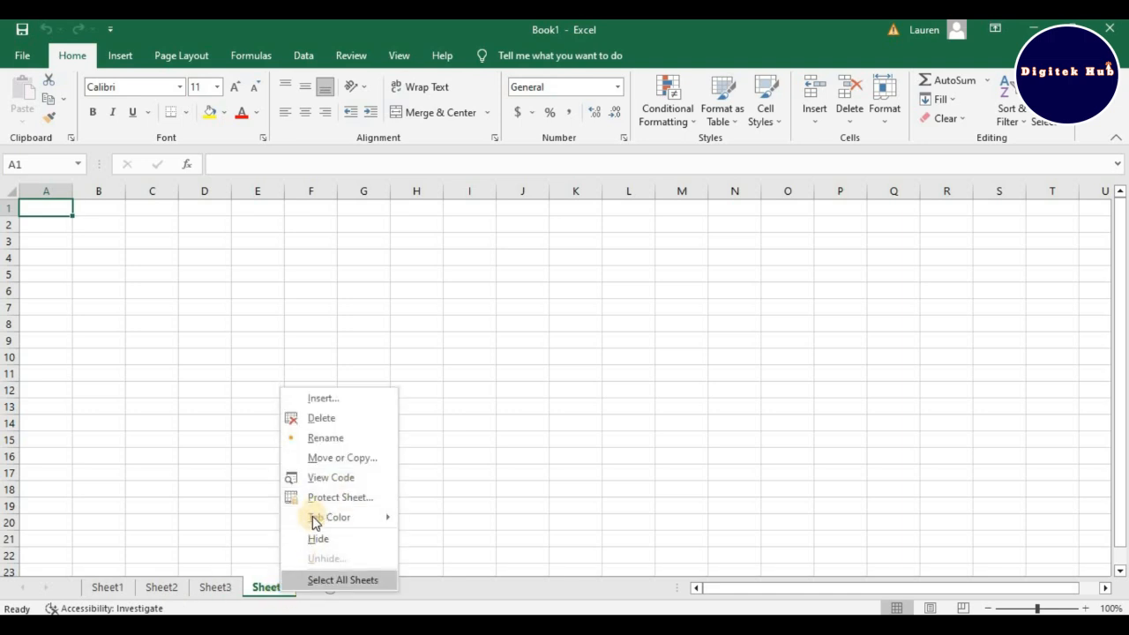
click(266, 585)
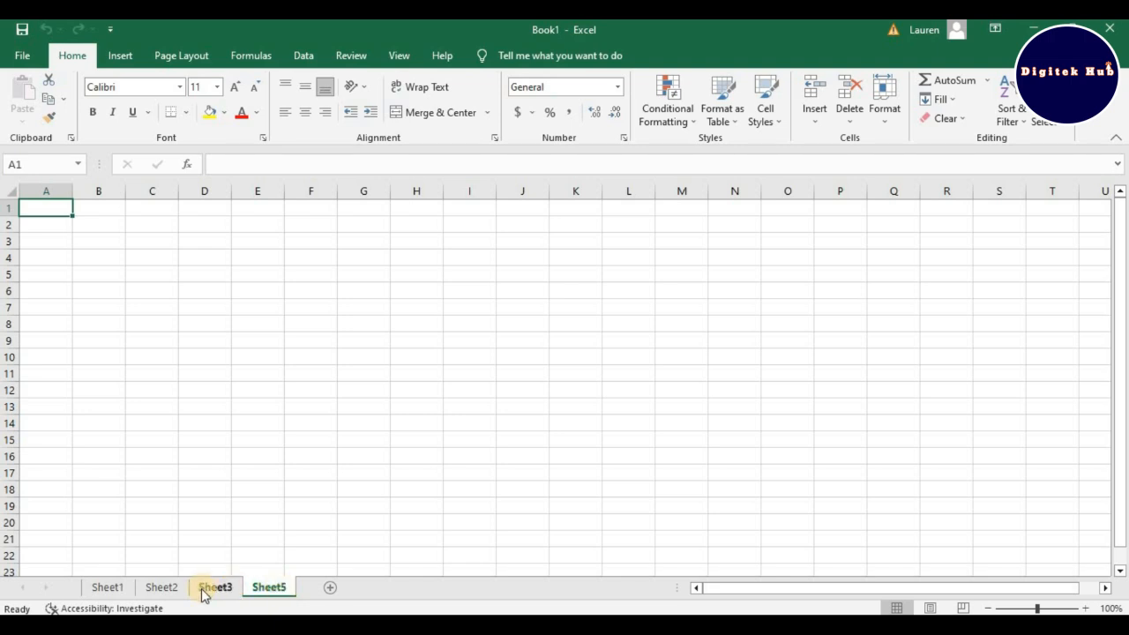
Step: Create a copy of Sheet2 within Book1.xlsx, placed before Sheet3
click(163, 591)
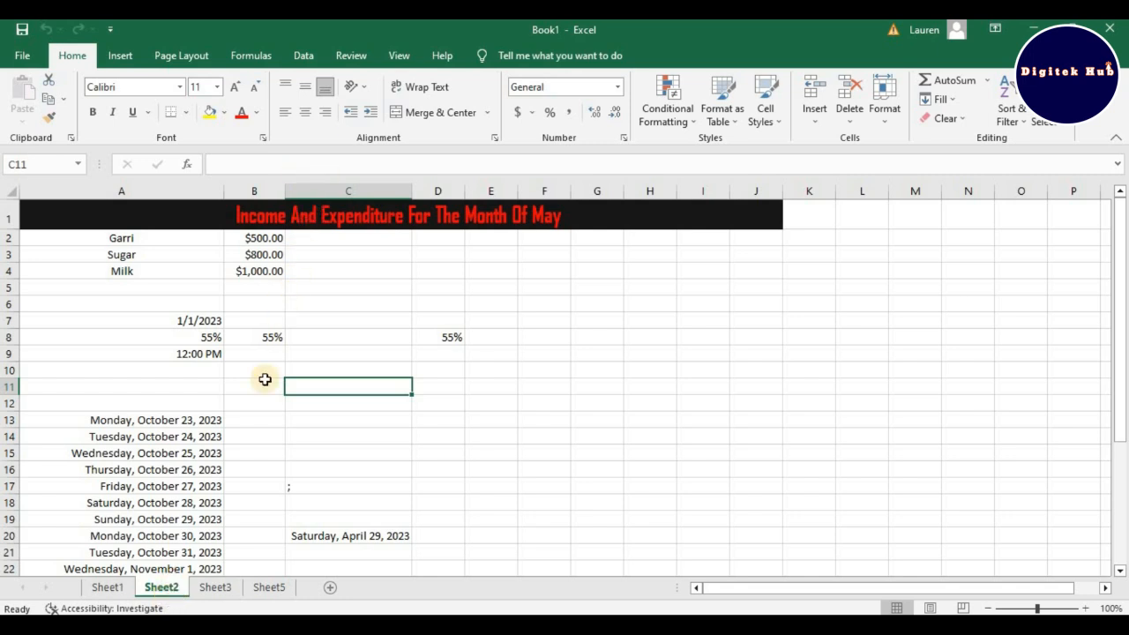
right_click(177, 589)
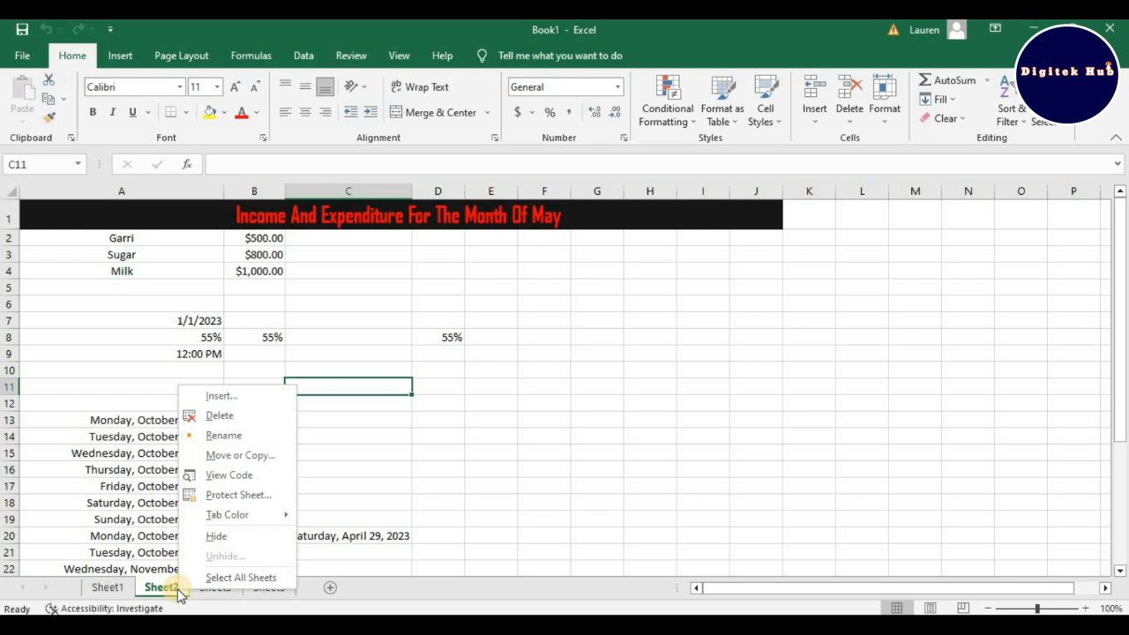
click(265, 456)
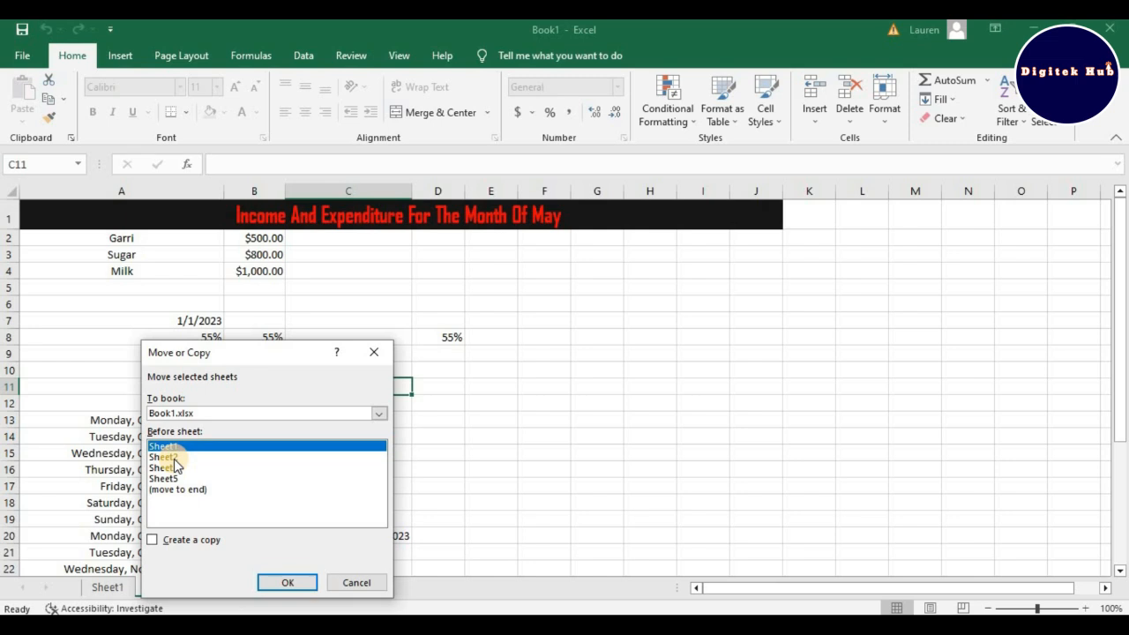
click(175, 457)
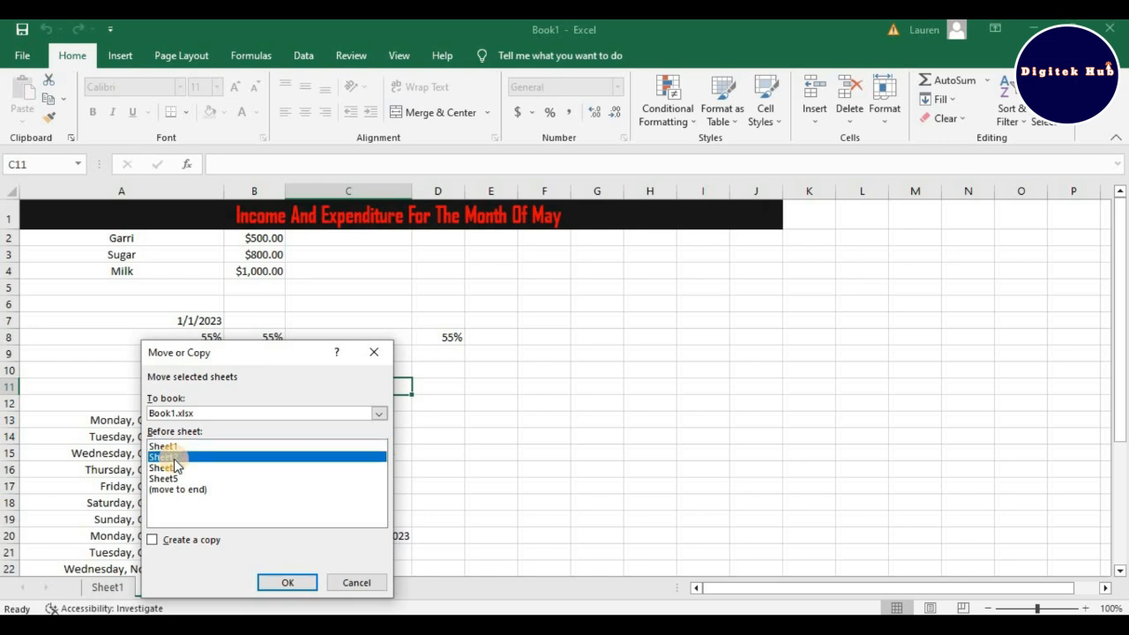
click(173, 468)
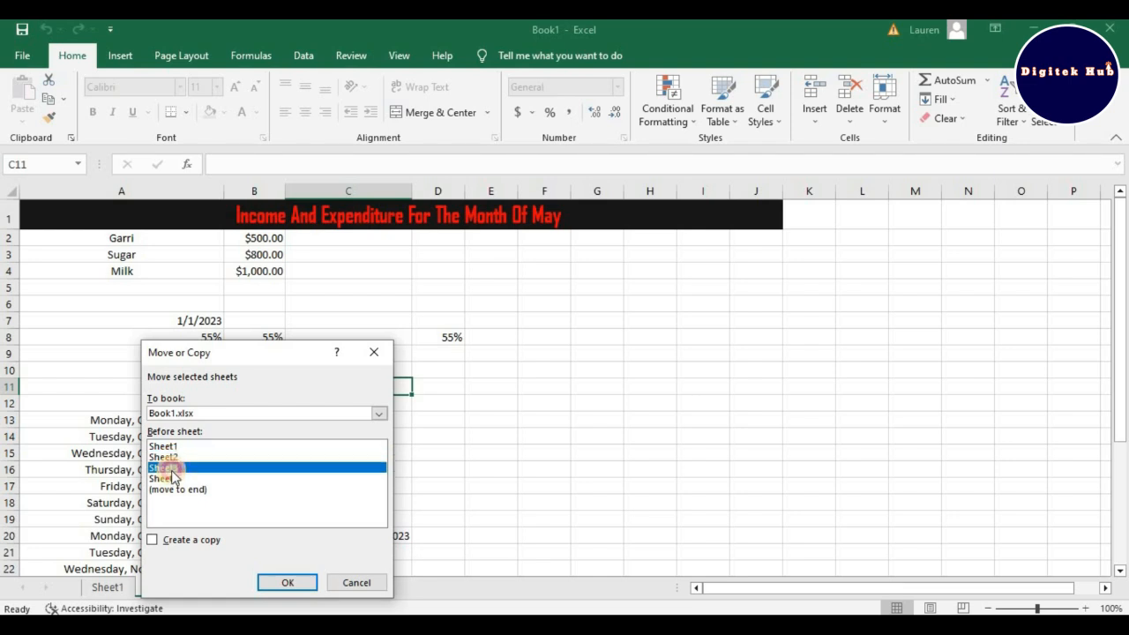
click(154, 540)
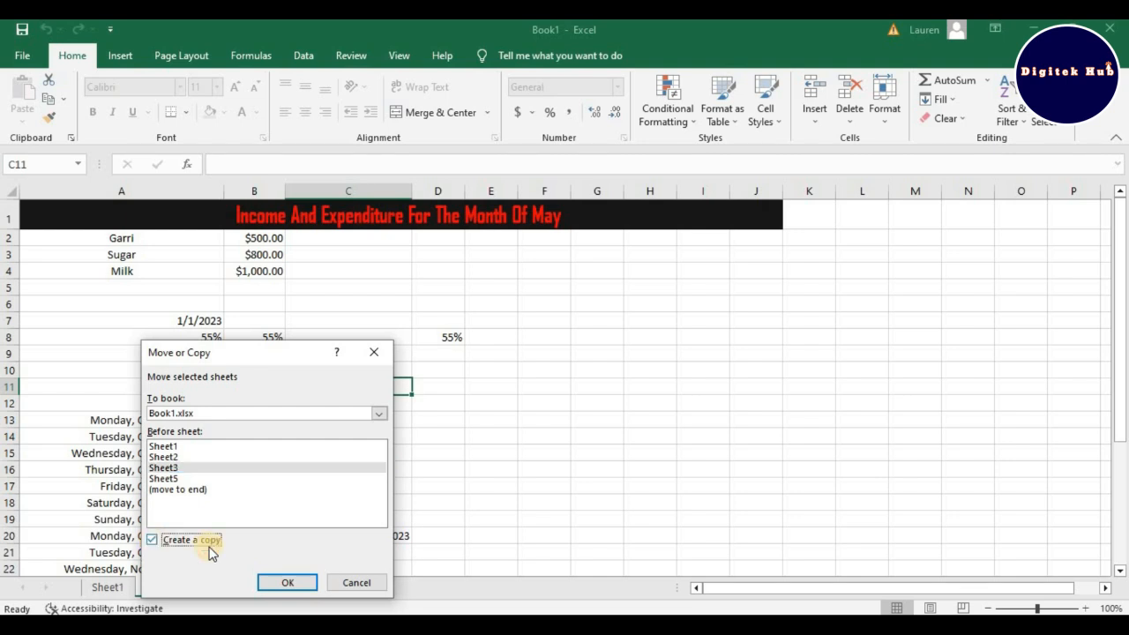
click(291, 583)
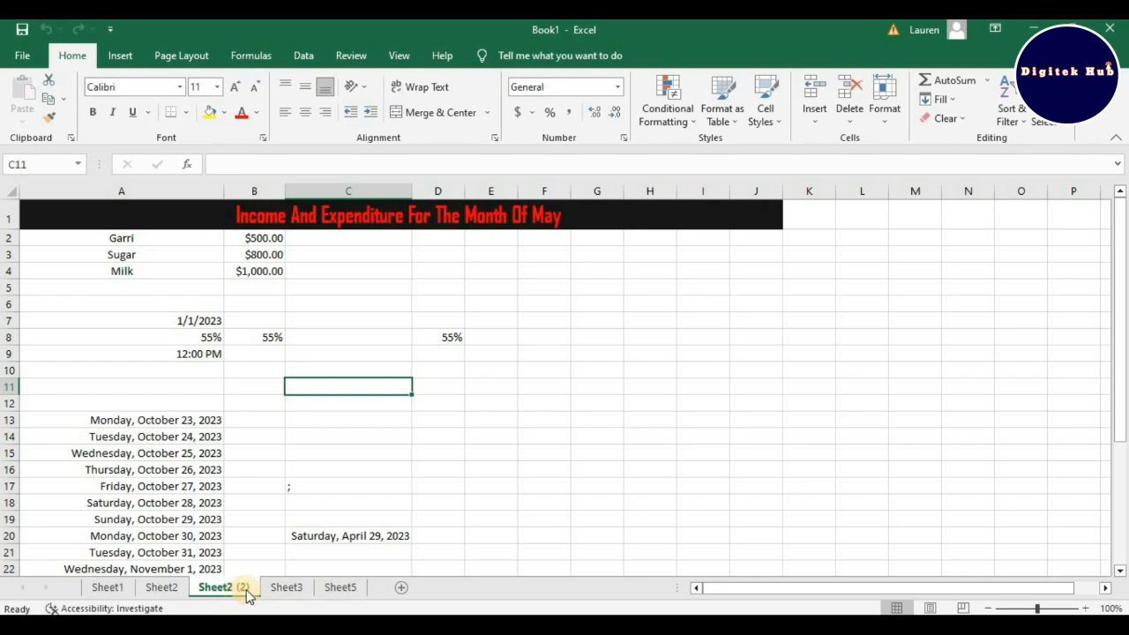
Step: Compare the contents of Sheet2 with those of its copy, Sheet2 (2)
click(172, 593)
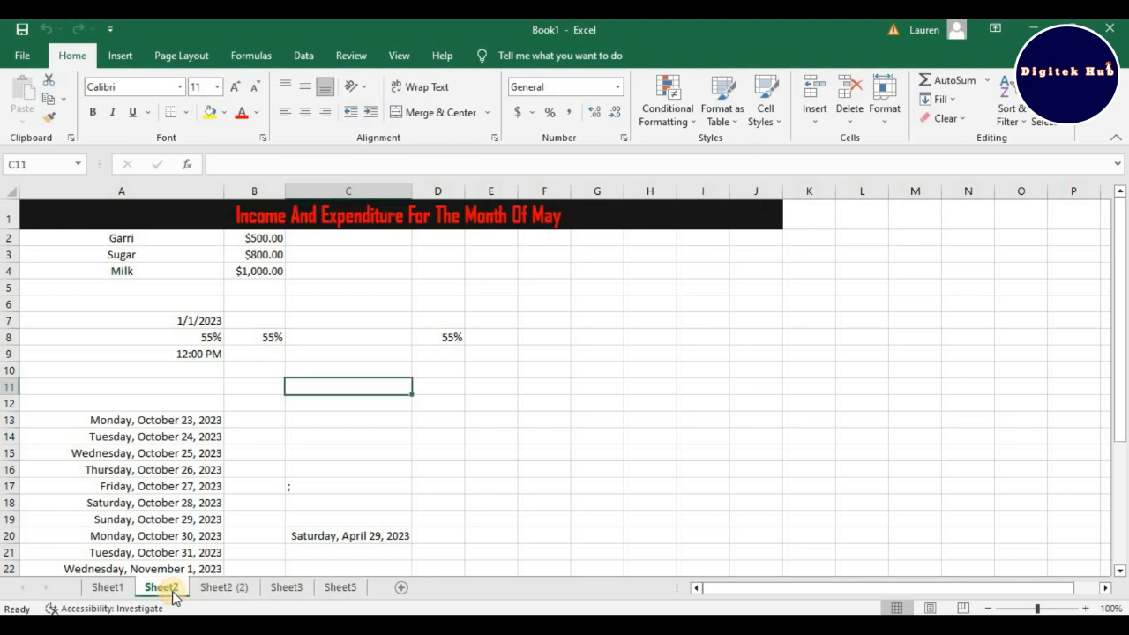
click(234, 593)
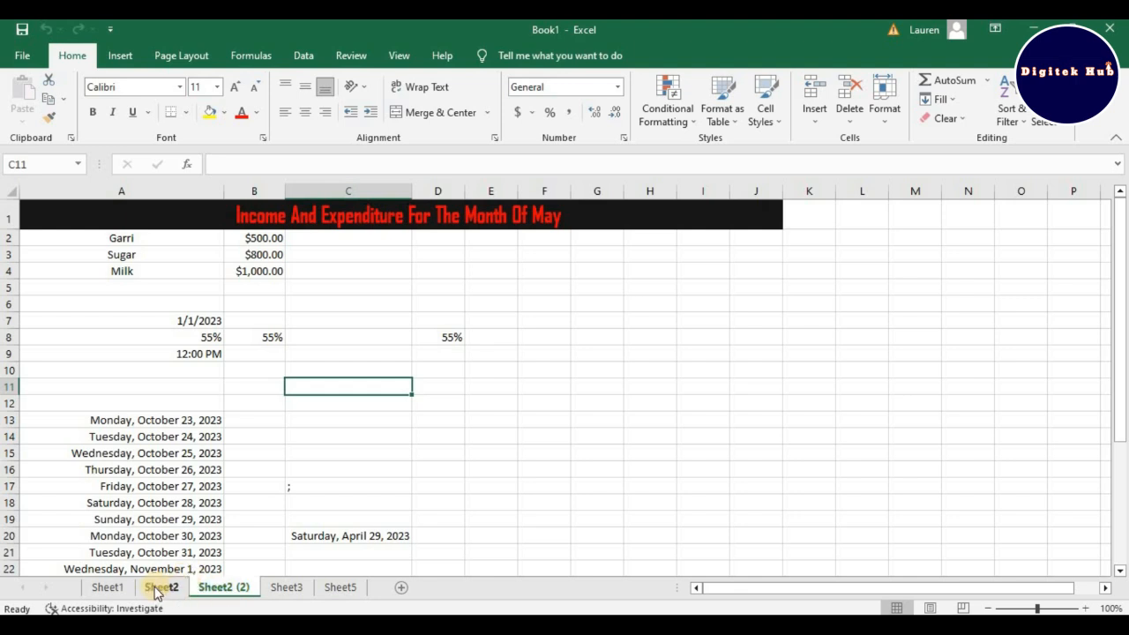
click(157, 589)
click(229, 589)
click(173, 590)
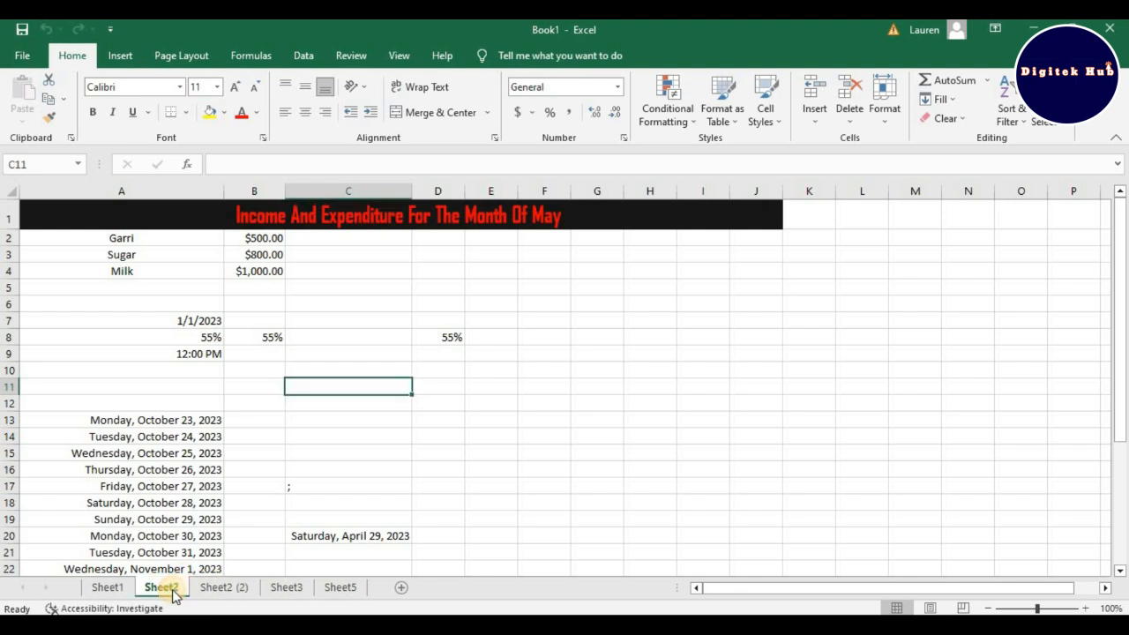
click(210, 592)
click(173, 592)
click(219, 592)
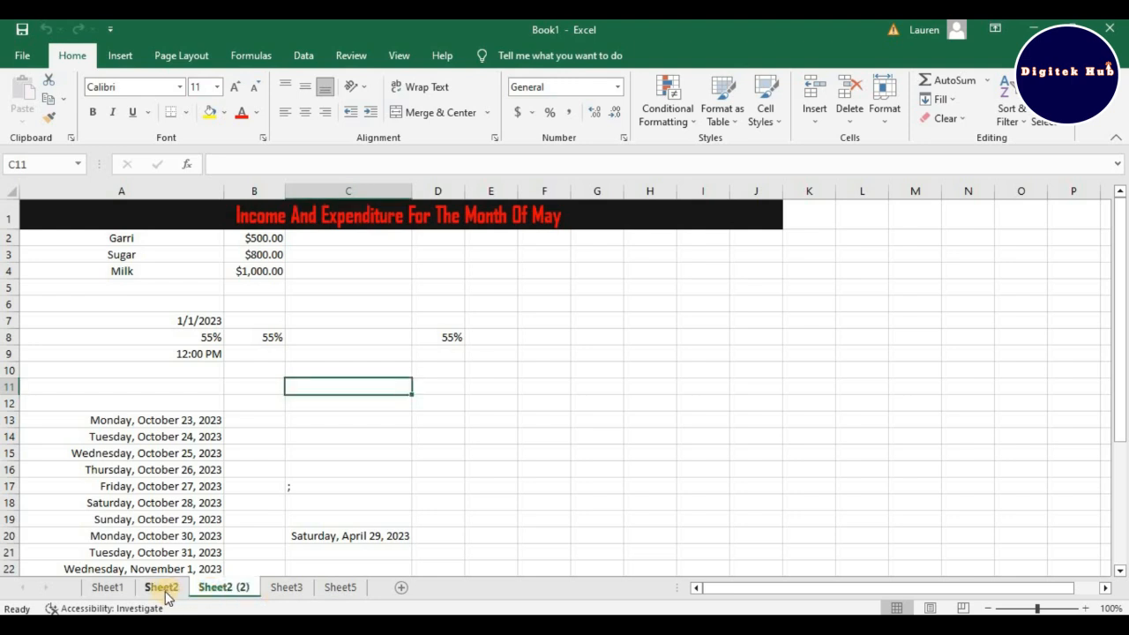
click(164, 590)
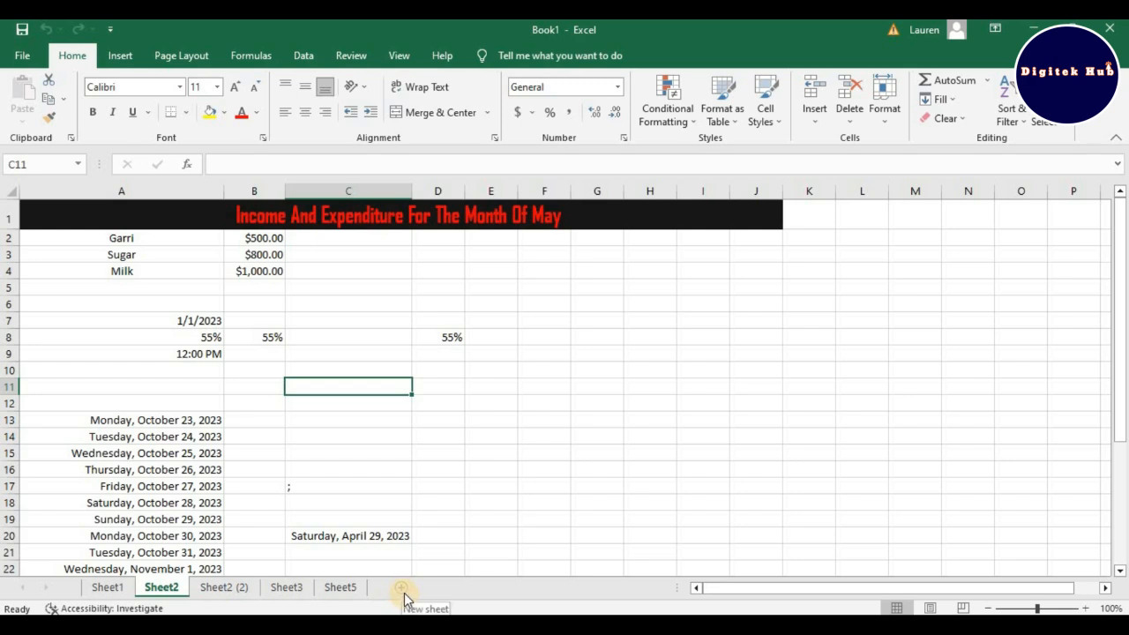
right_click(172, 595)
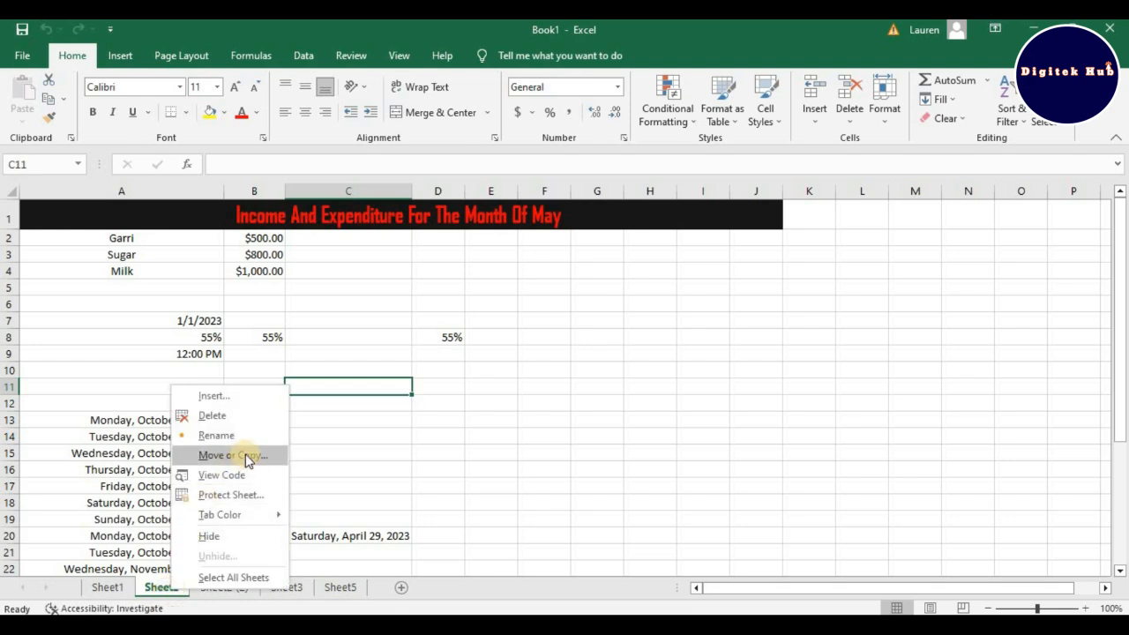
click(155, 591)
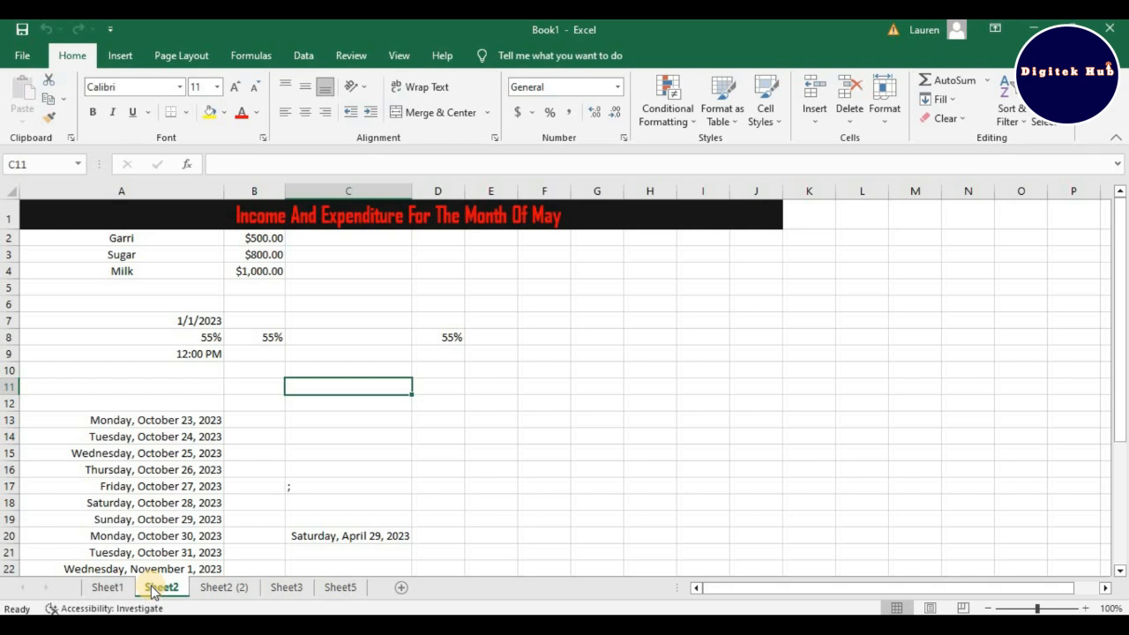
right_click(154, 589)
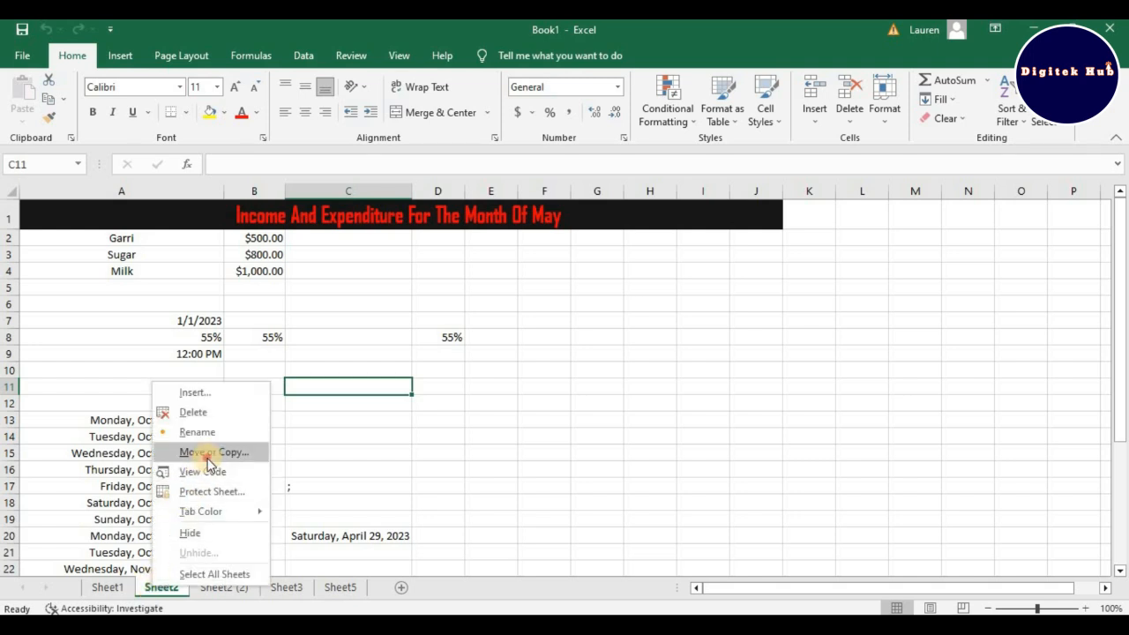
click(205, 452)
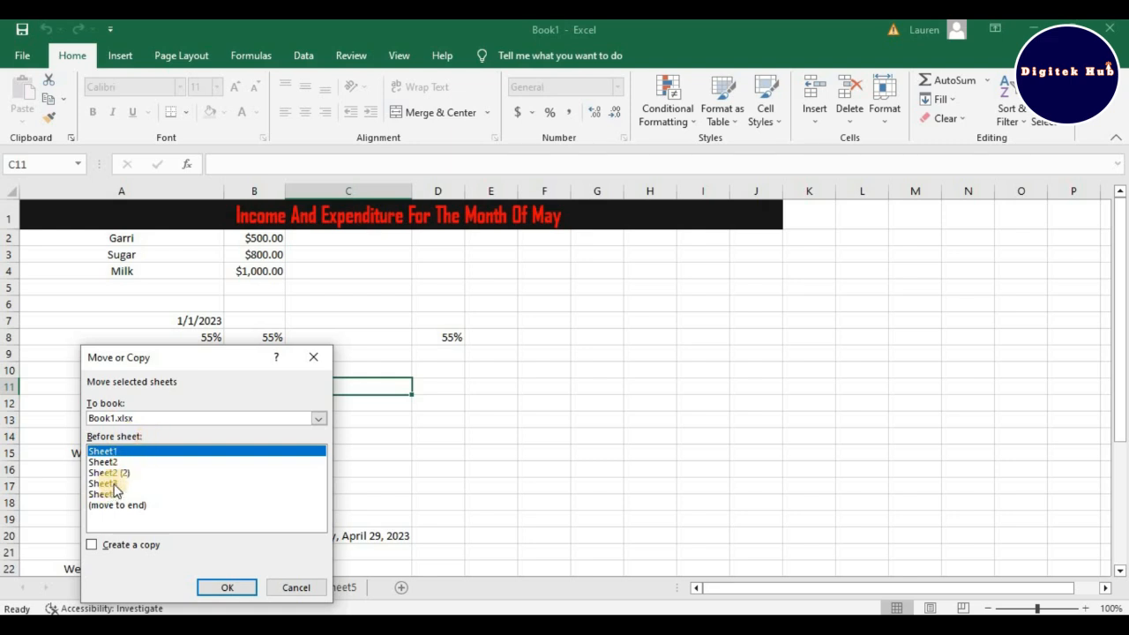
click(92, 547)
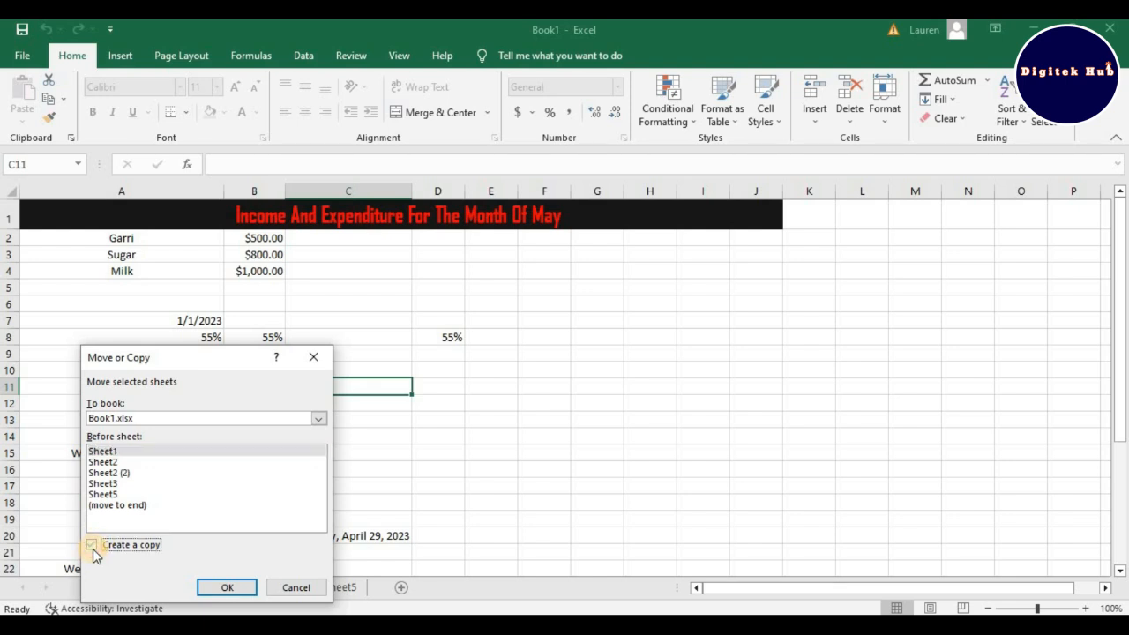
click(307, 587)
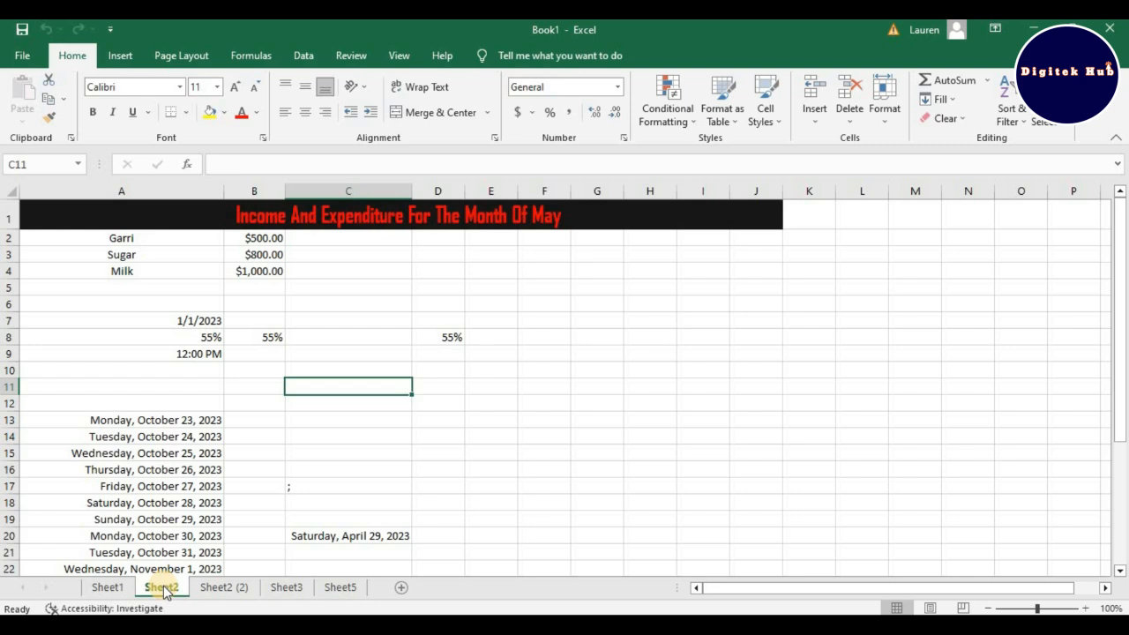
Step: Rename Sheet1 as January
click(107, 588)
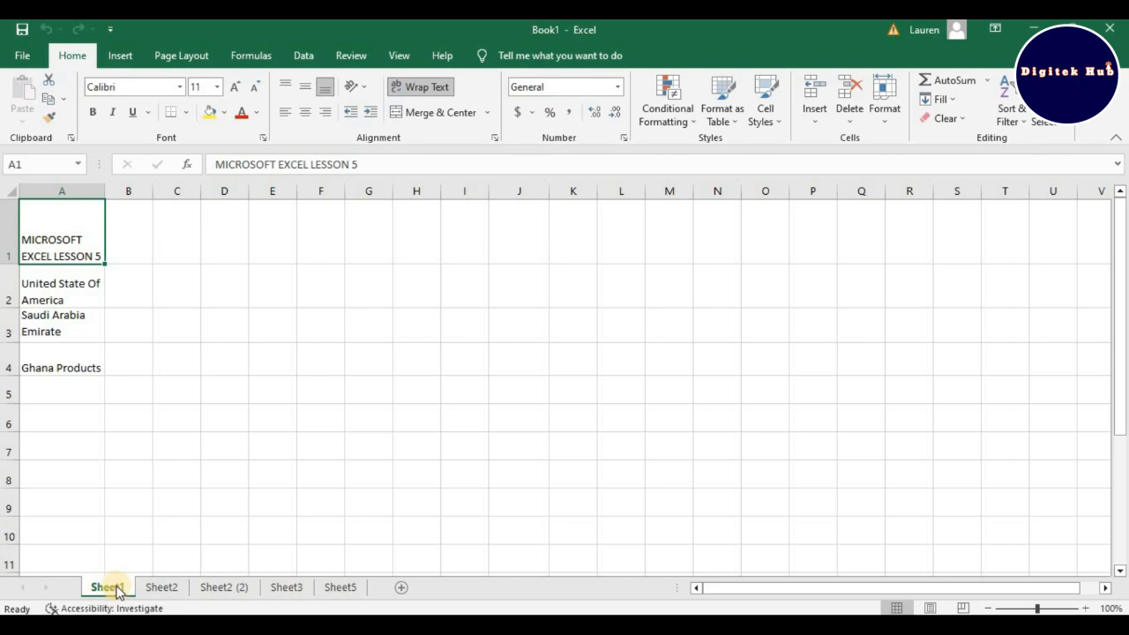
right_click(117, 591)
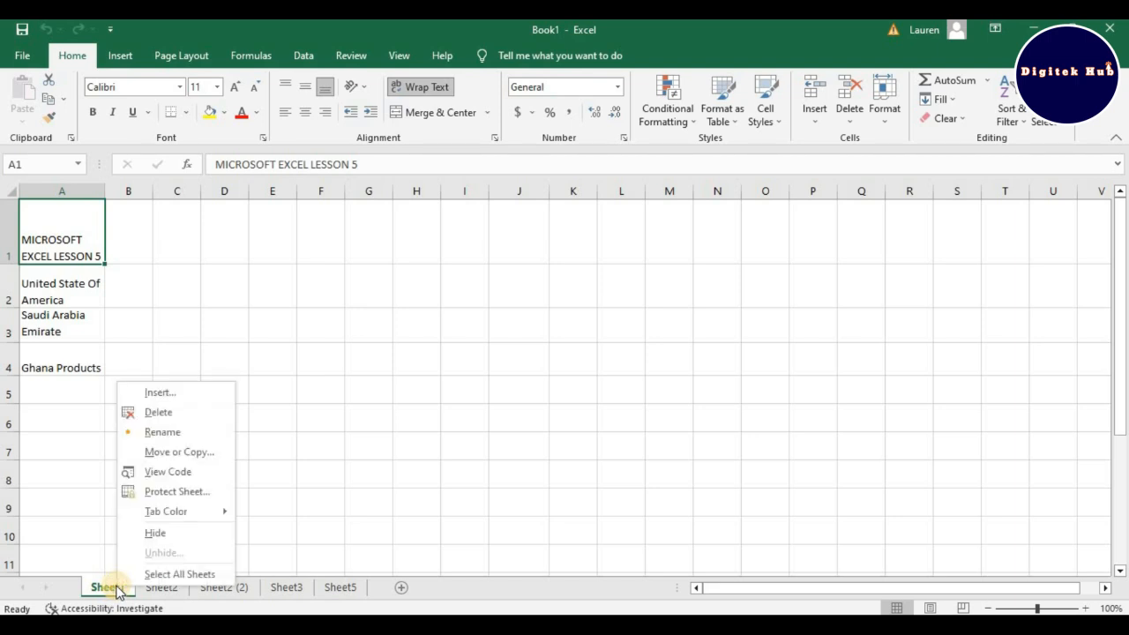
click(179, 432)
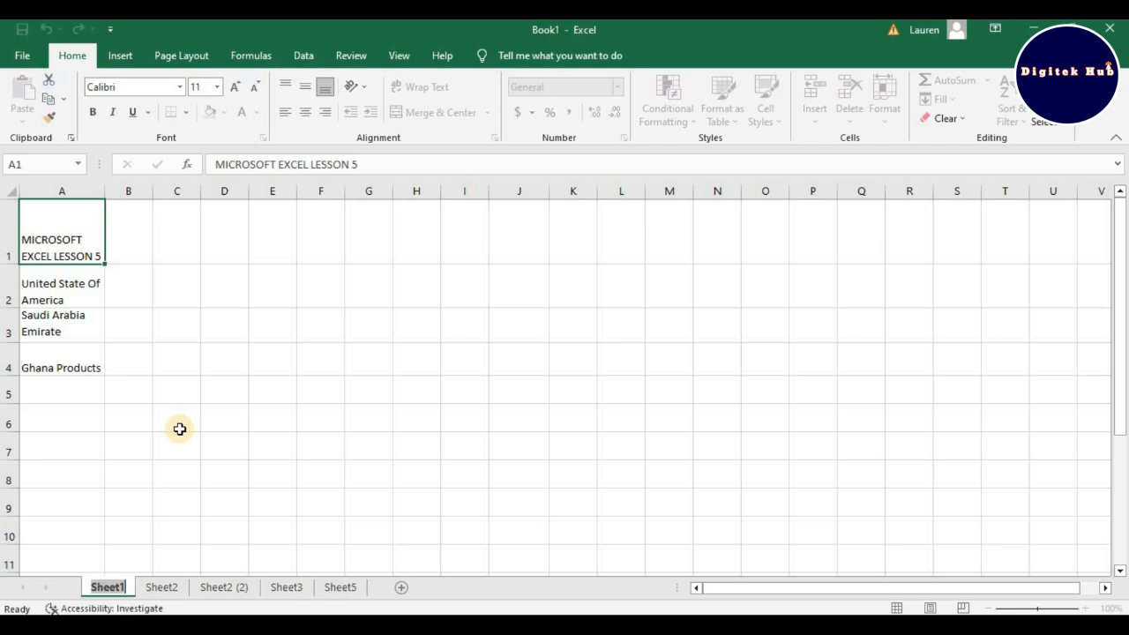
text(J)
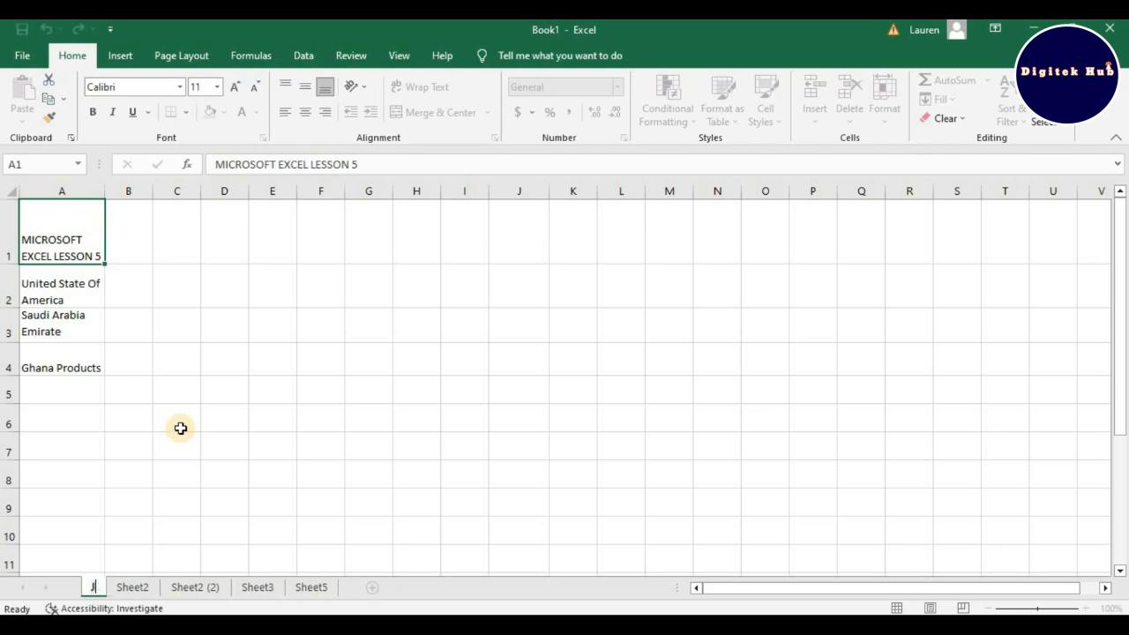
text(anua)
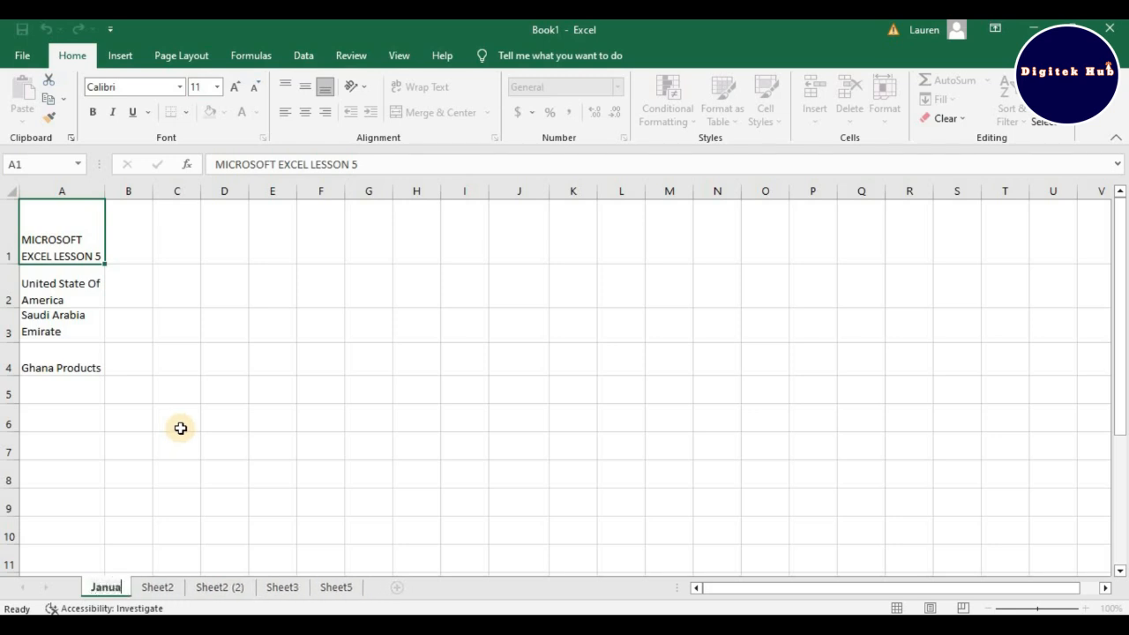
text(ry)
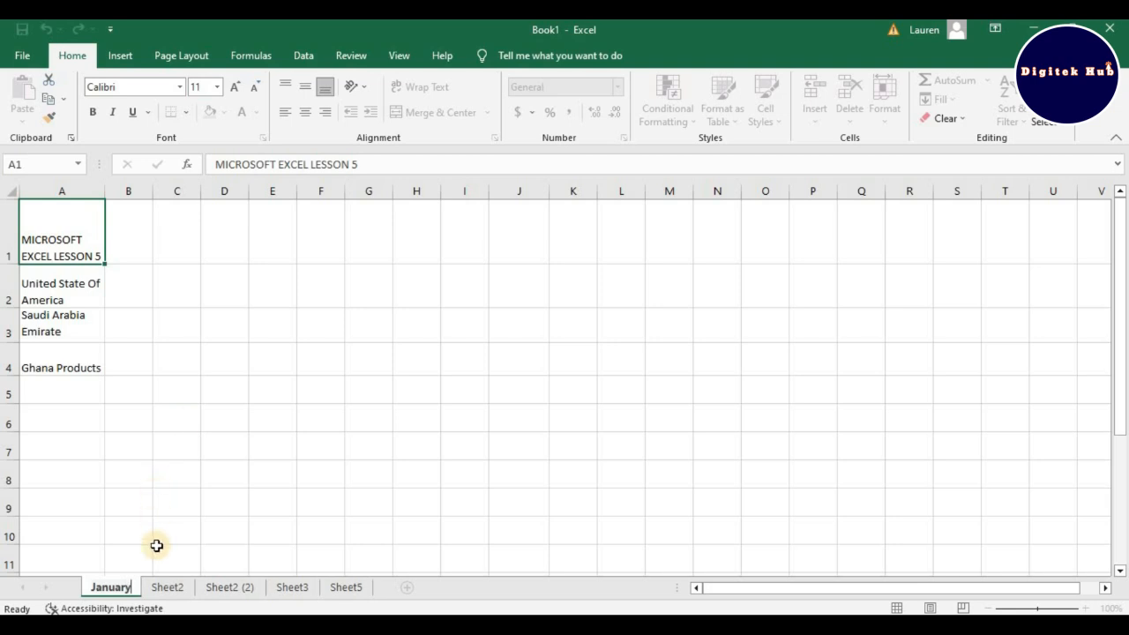
click(165, 588)
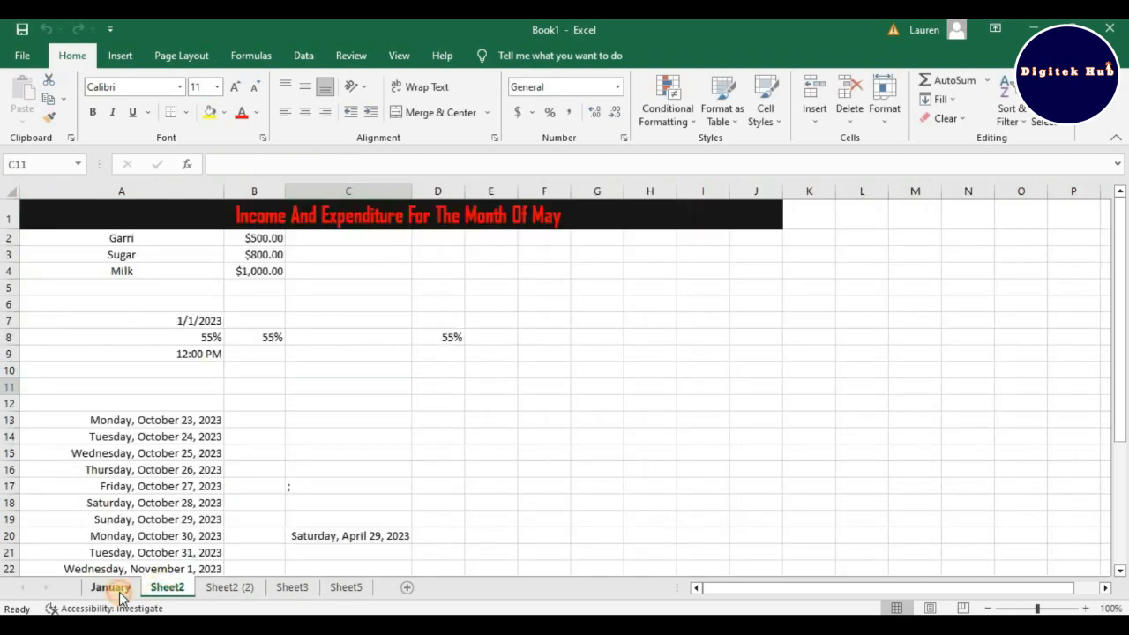
click(110, 588)
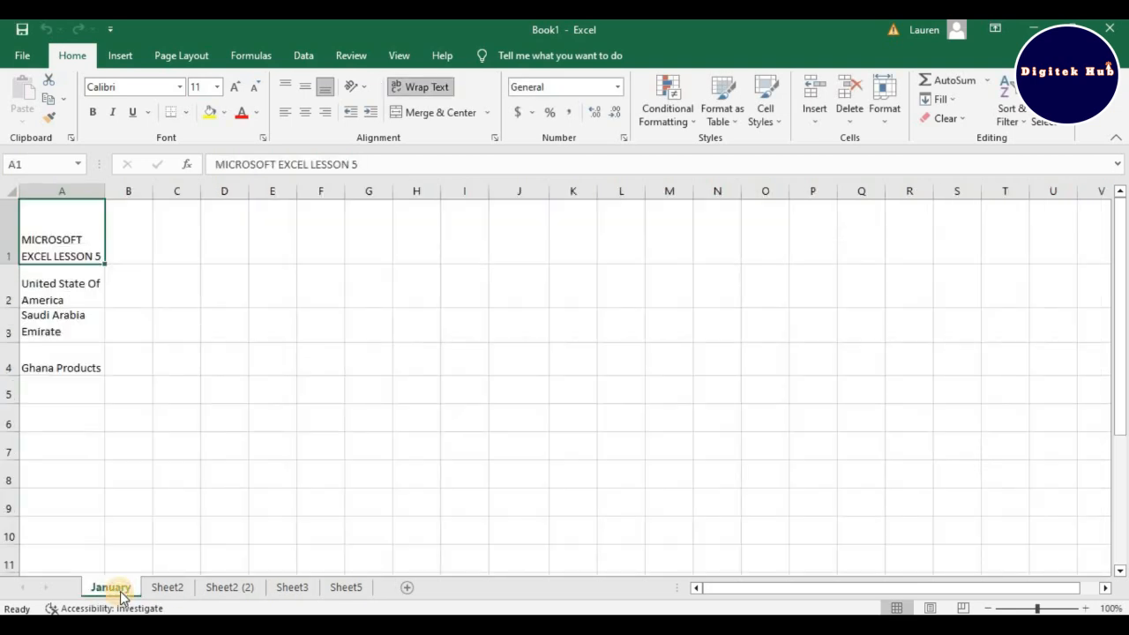
right_click(179, 589)
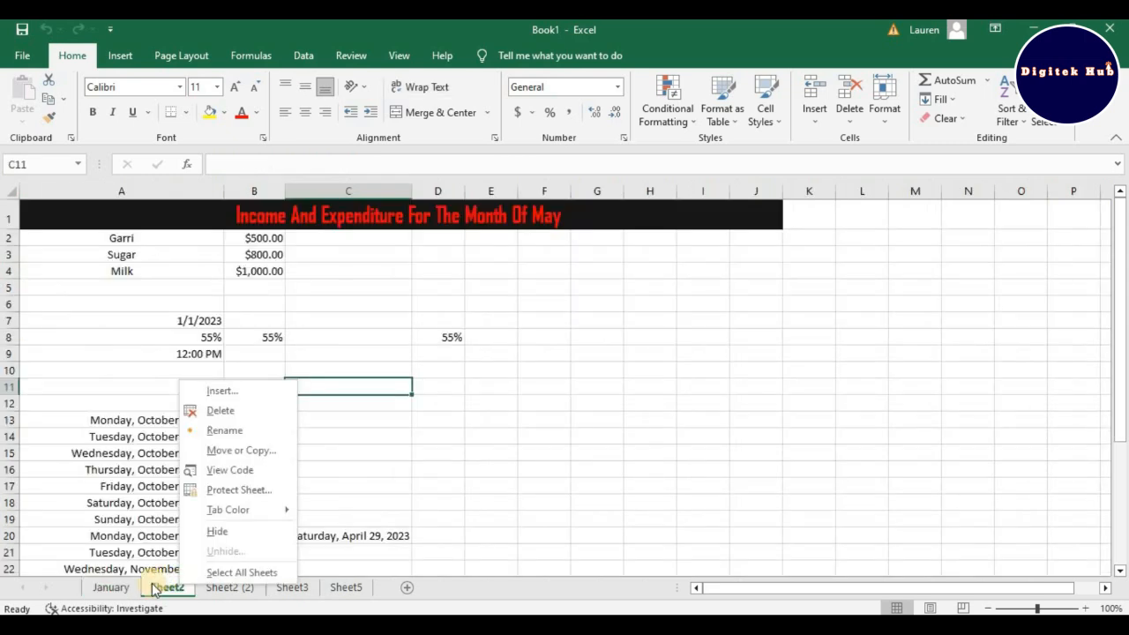
click(154, 588)
right_click(152, 588)
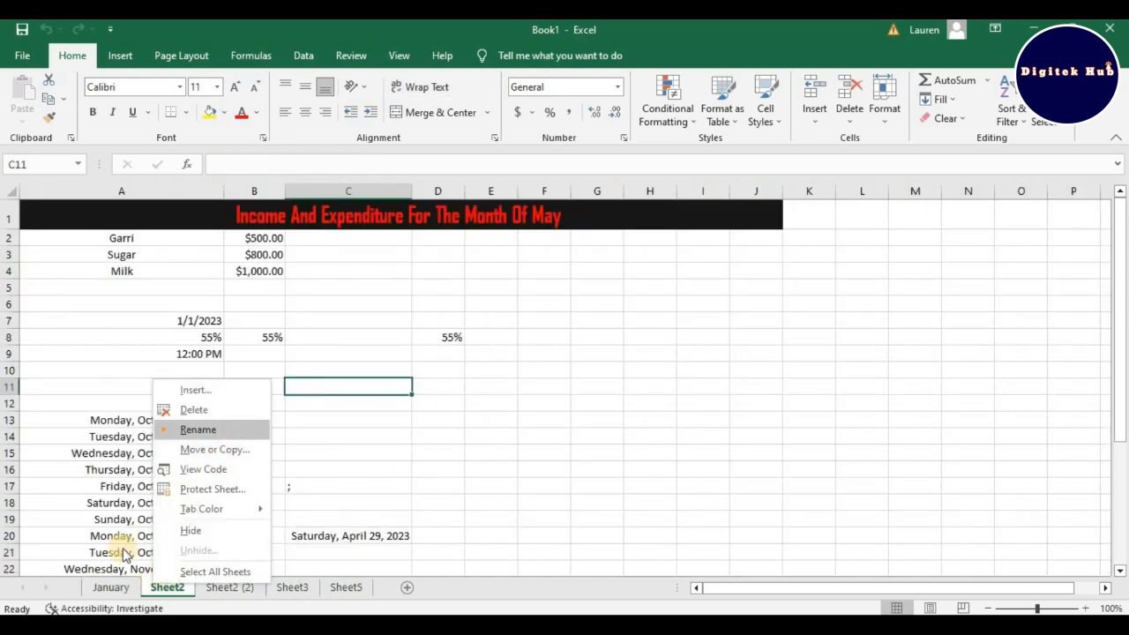
Step: Open the sheet names of January and Sheet2 for editing directly on their tabs
click(121, 593)
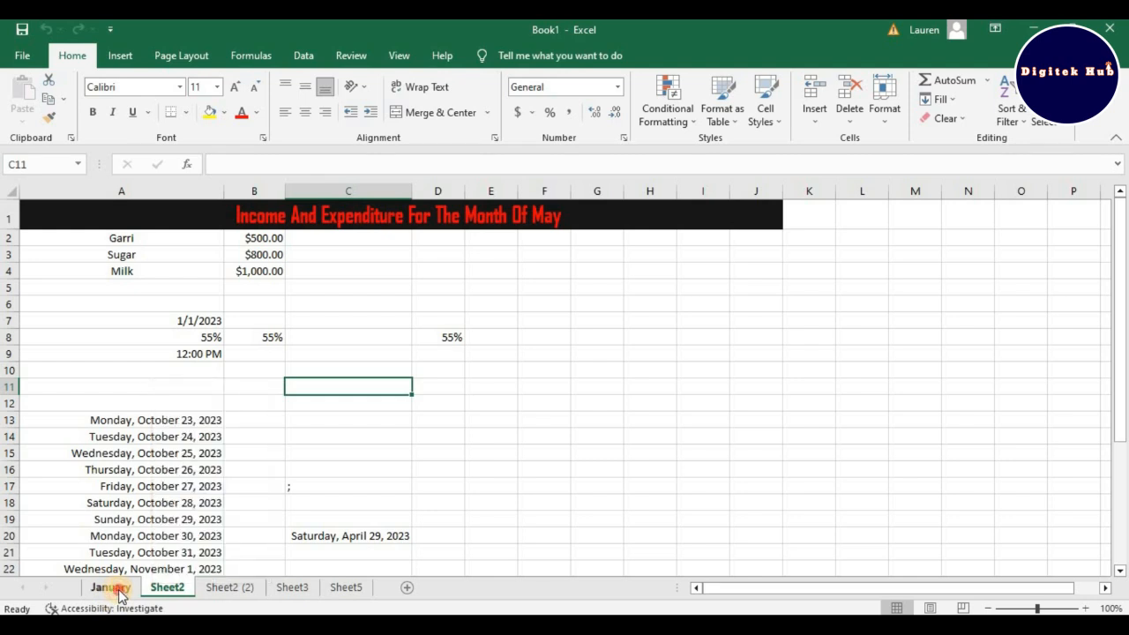
click(121, 593)
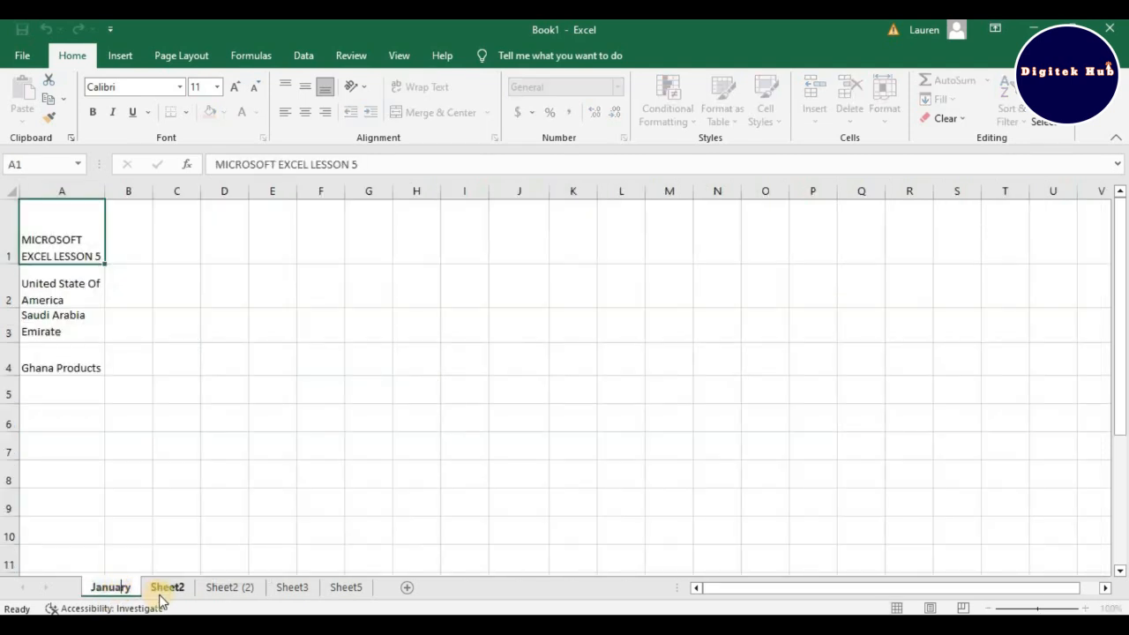
click(161, 592)
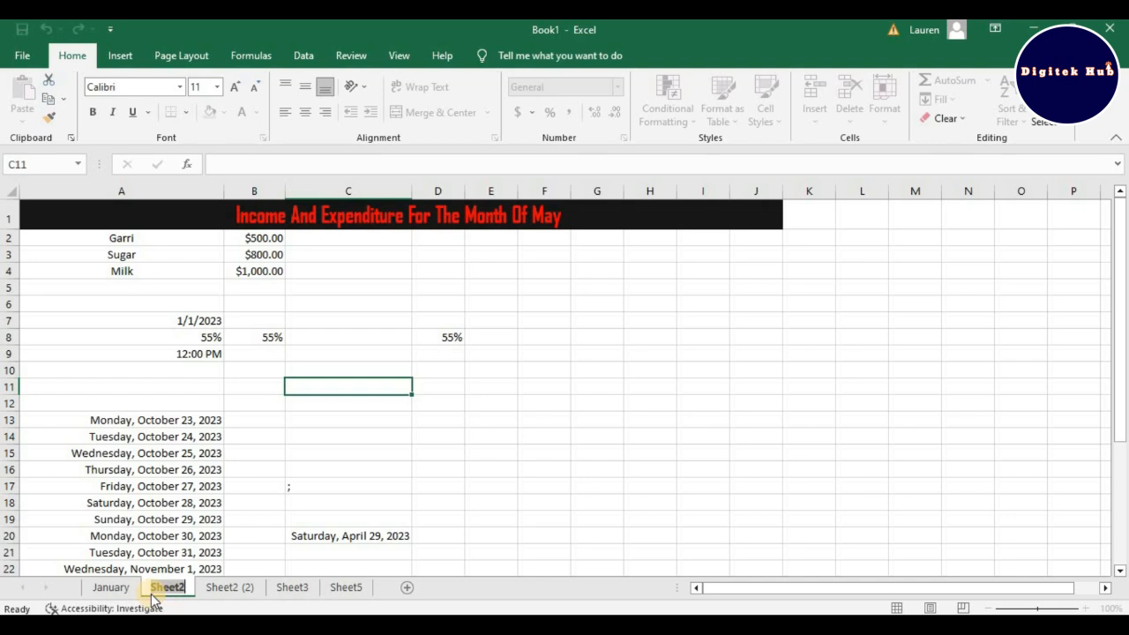
Step: Move the January worksheet behind Sheet2 (2) and return it to its place in front of Sheet2
click(111, 588)
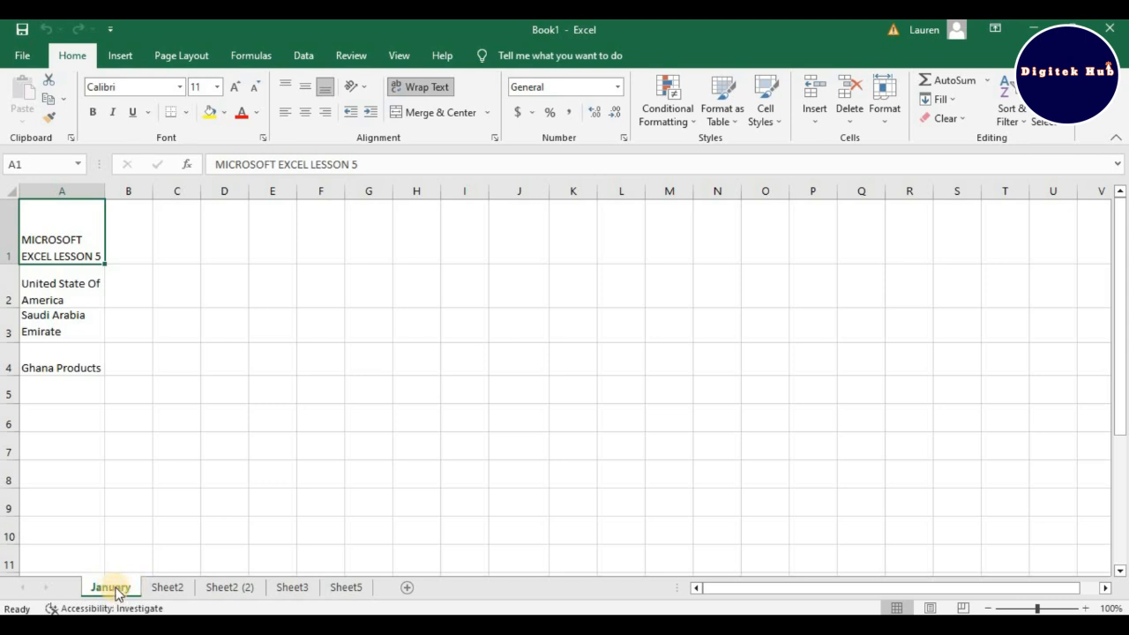
drag(117, 593, 263, 589)
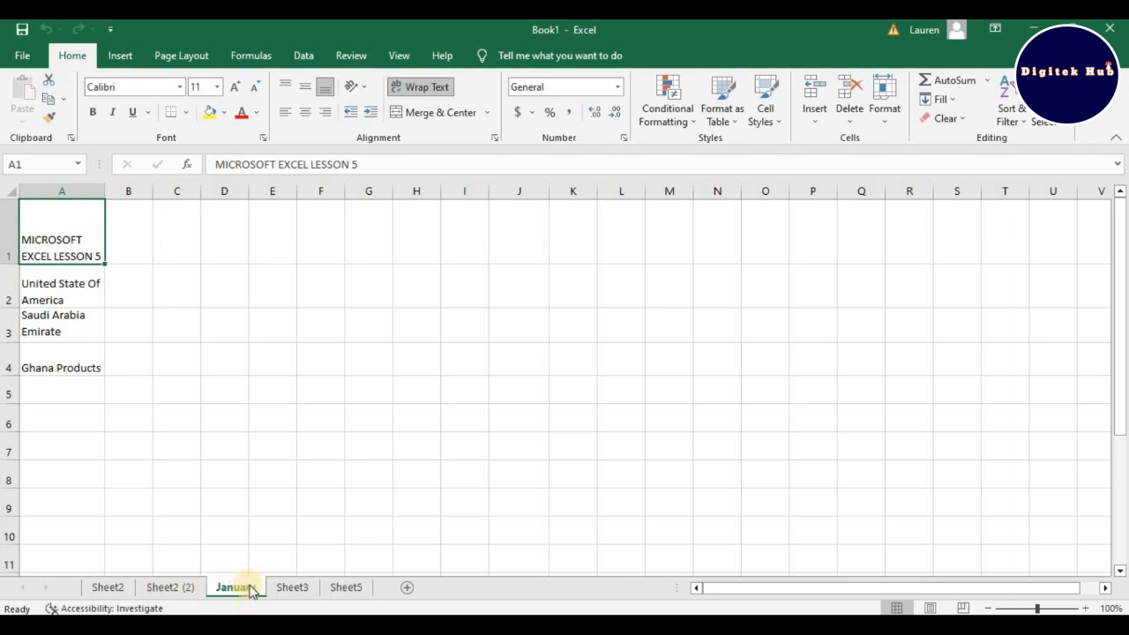
mouse_move(251, 590)
mouse_down()
mouse_move(319, 589)
mouse_move(88, 588)
mouse_move(100, 597)
mouse_up()
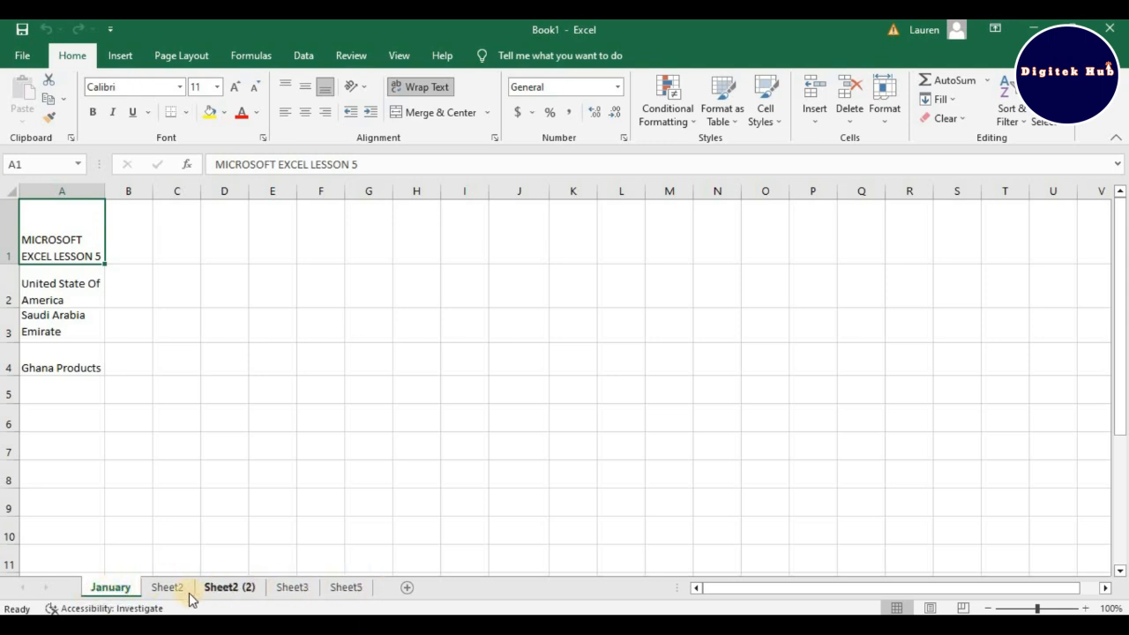
Step: Set the tab colour of the January and Sheet2 worksheets to red
right_click(124, 590)
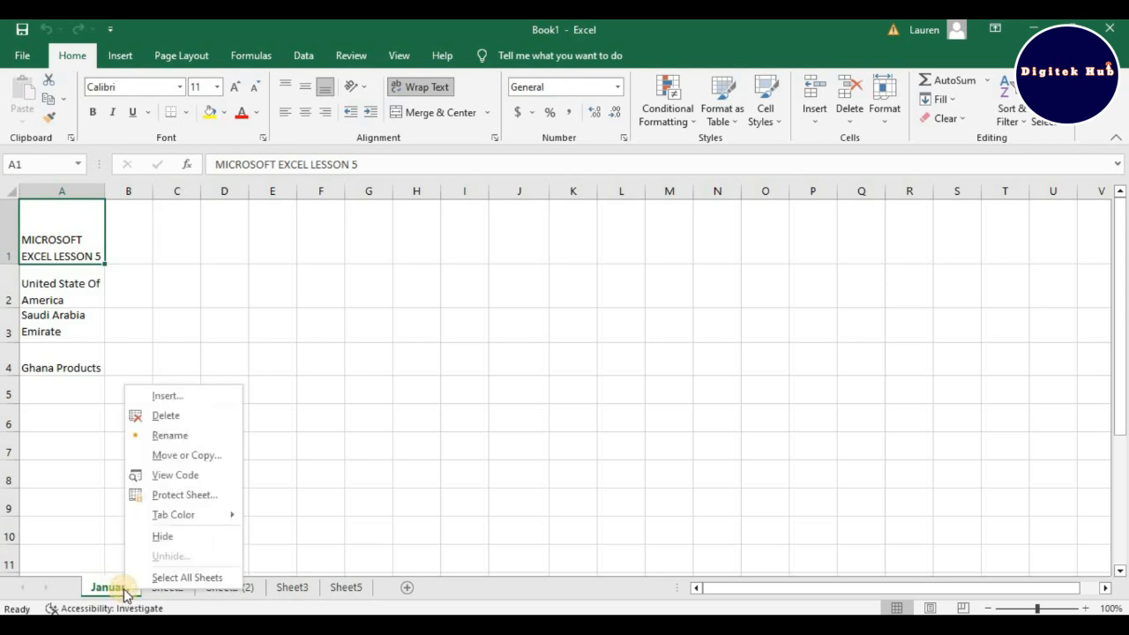
mouse_move(201, 523)
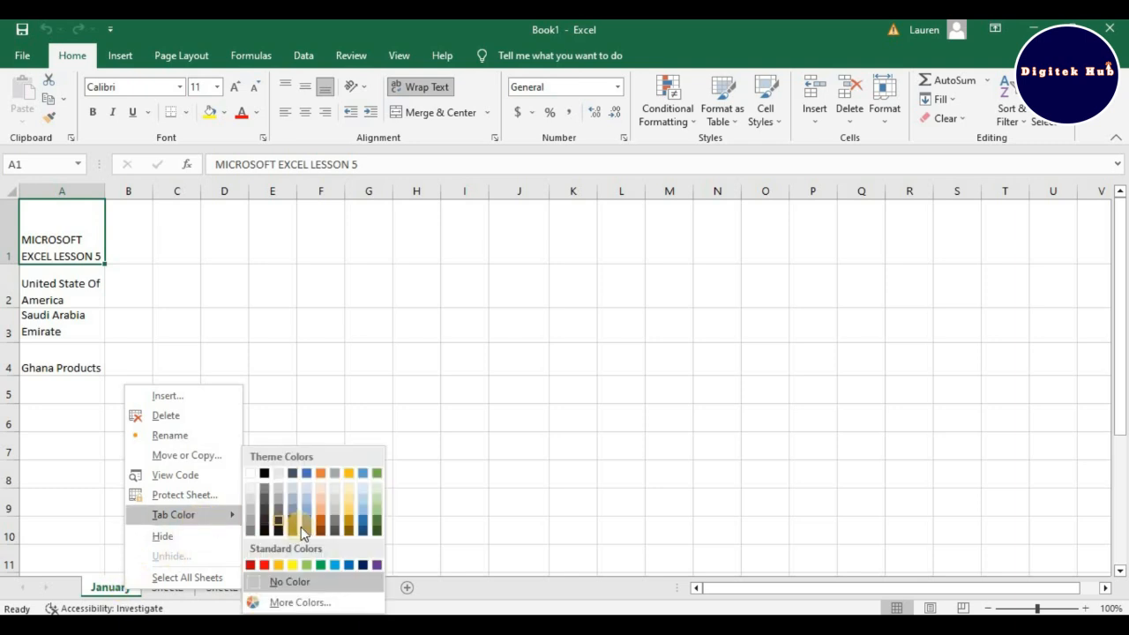
click(264, 564)
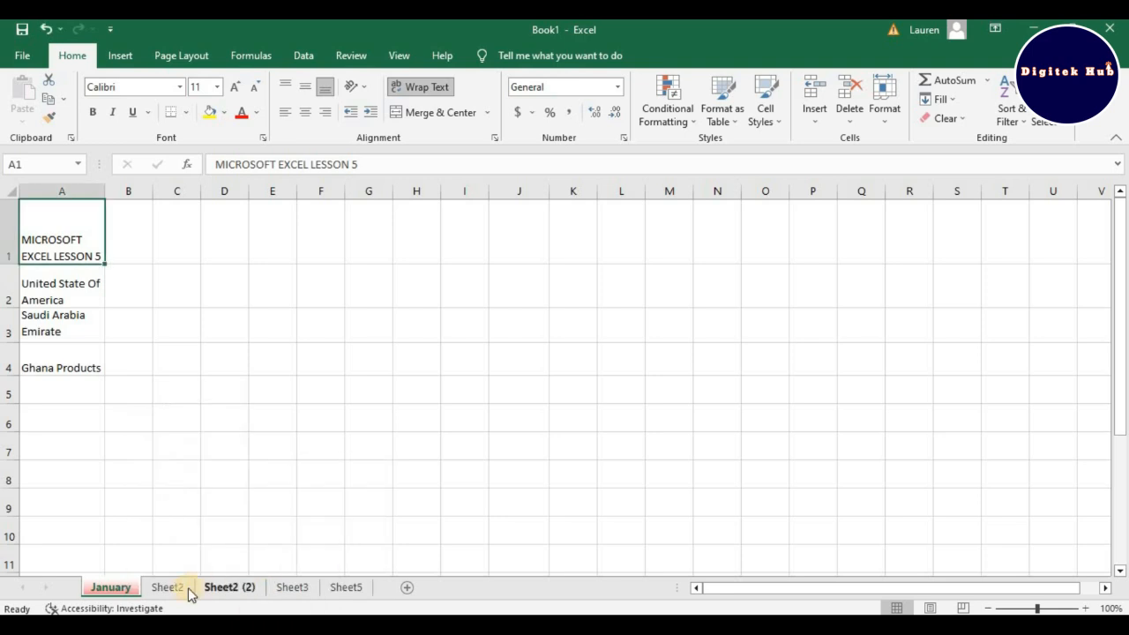
click(179, 588)
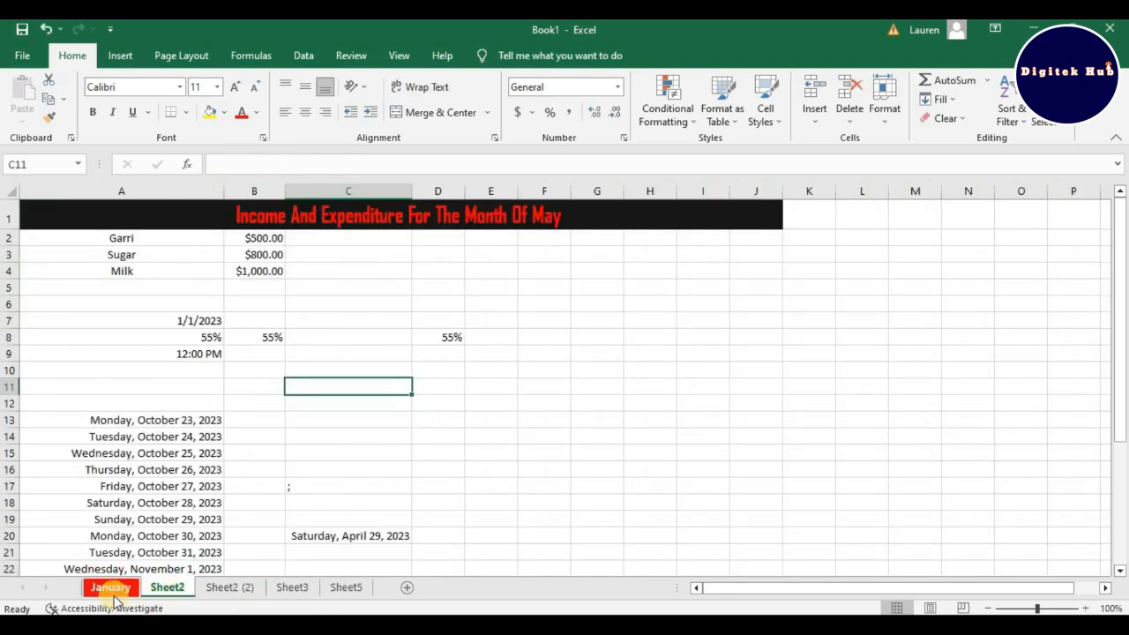
right_click(178, 589)
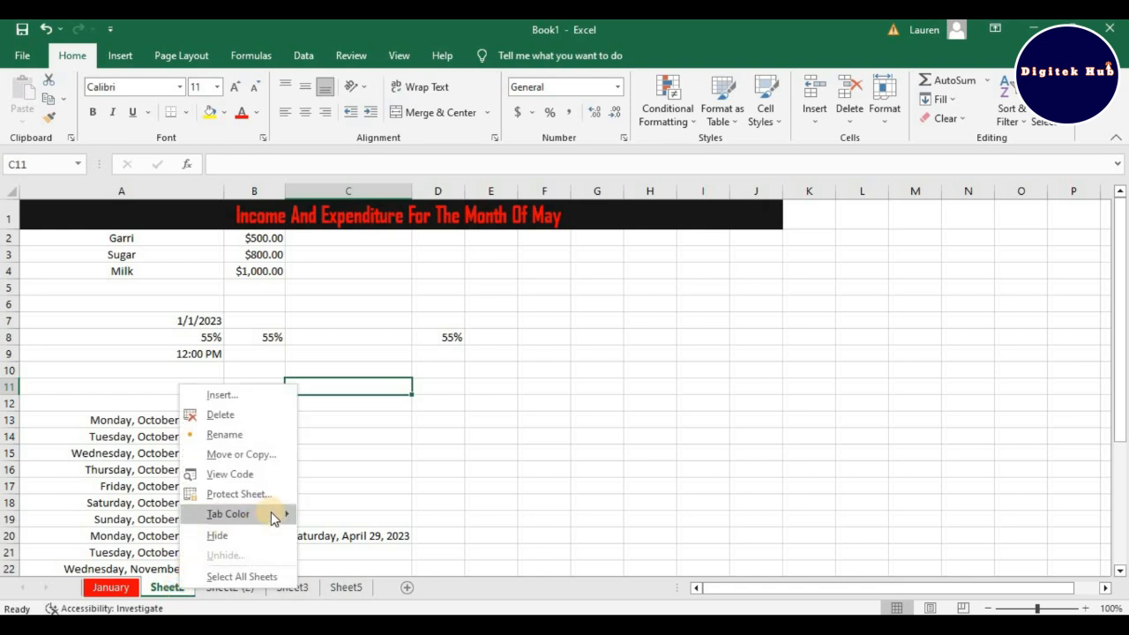
mouse_move(270, 513)
click(320, 564)
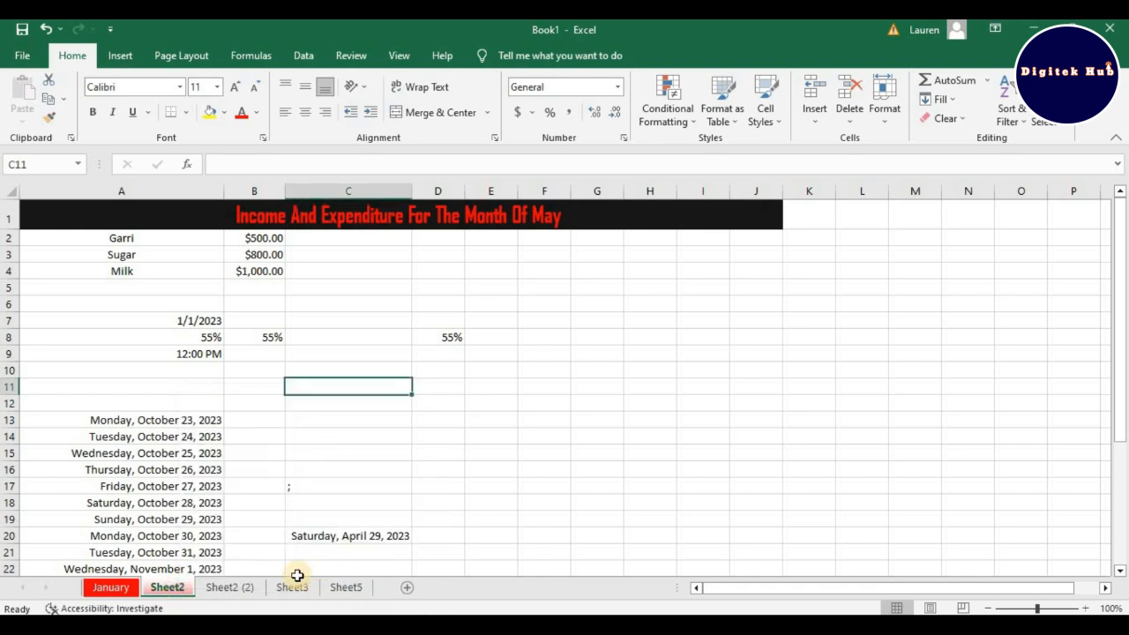
Step: Set the tab colour of Sheet2 (2) to dark blue and that of Sheet3 to orange
click(232, 586)
right_click(237, 581)
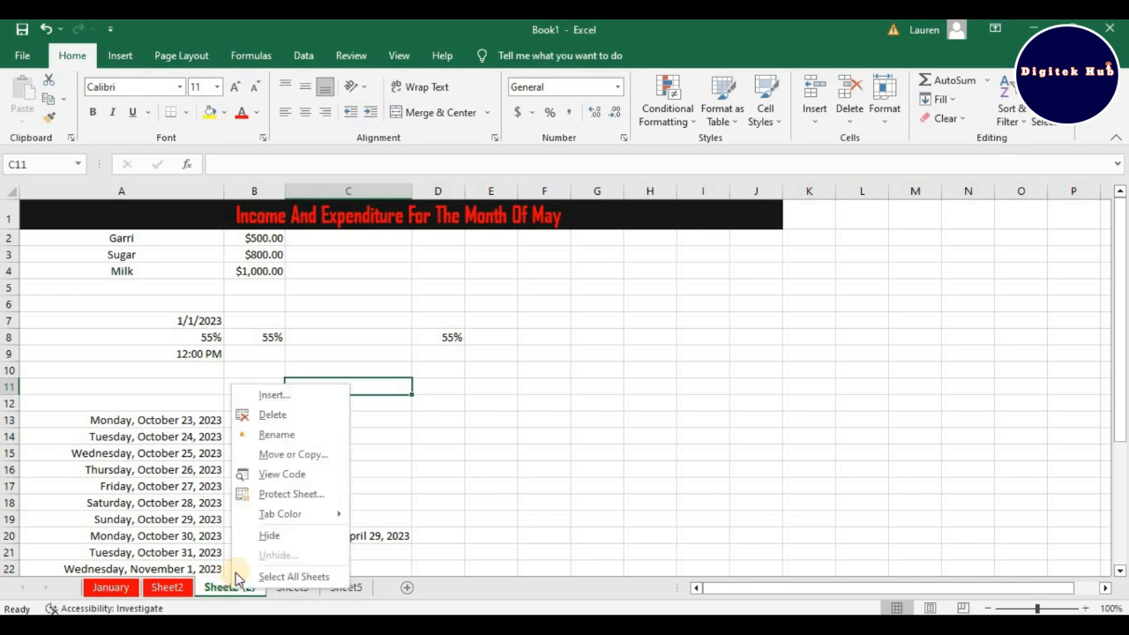
mouse_move(295, 515)
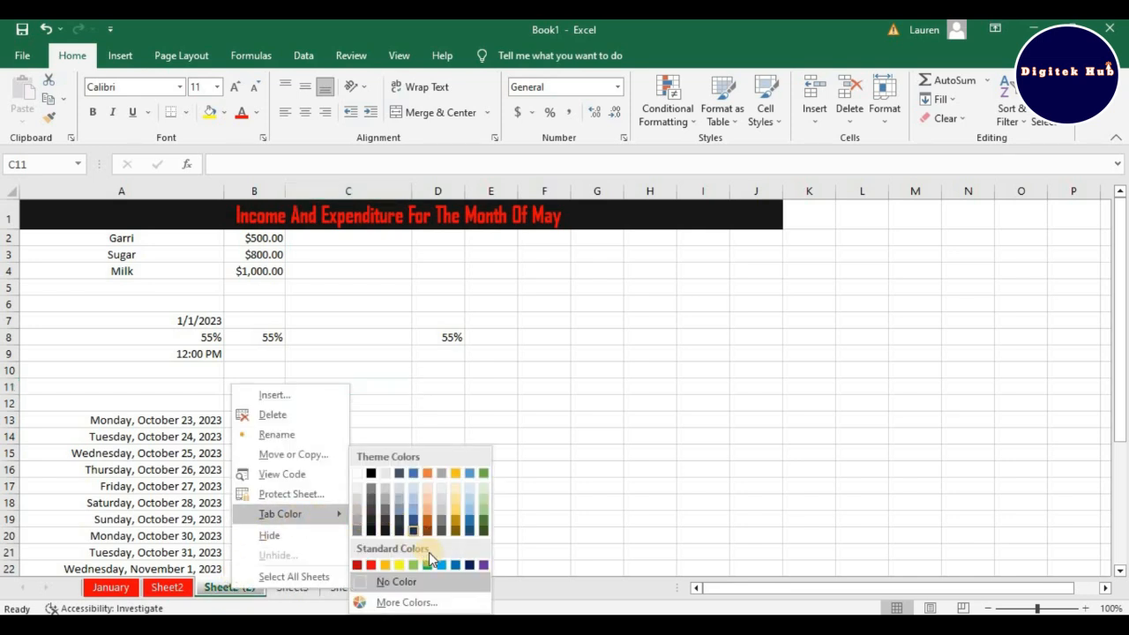
click(468, 564)
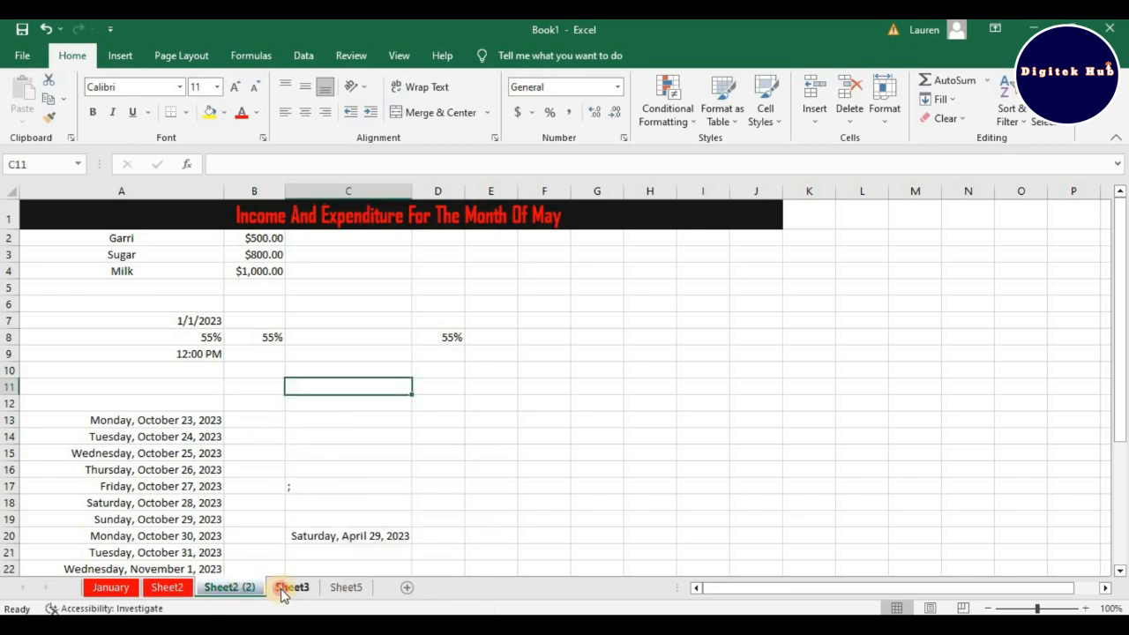
click(289, 587)
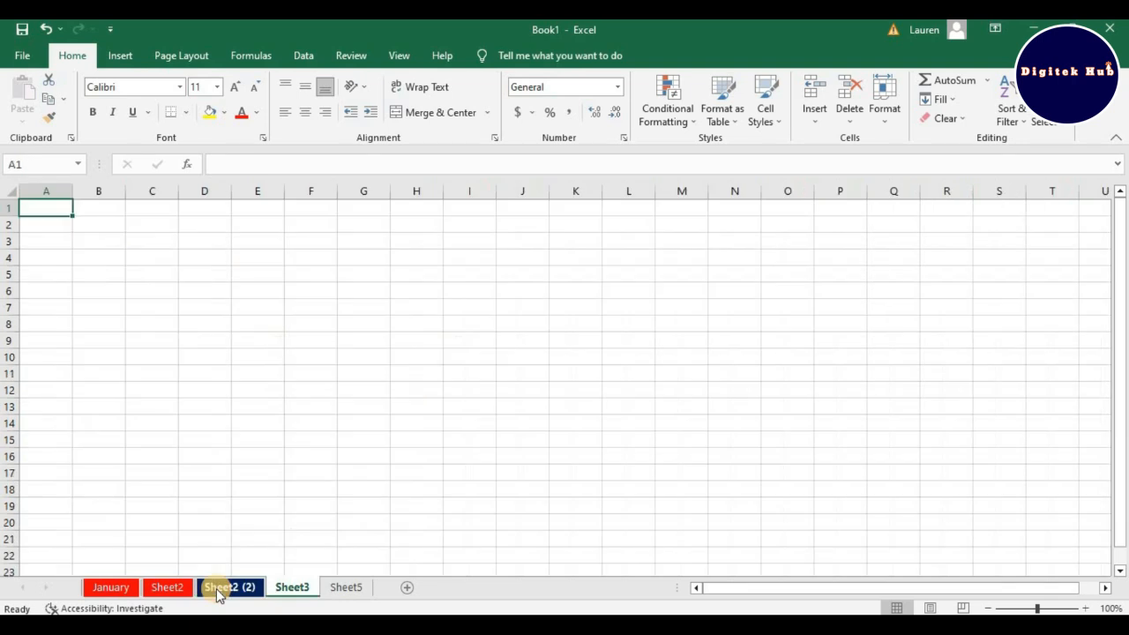
right_click(298, 589)
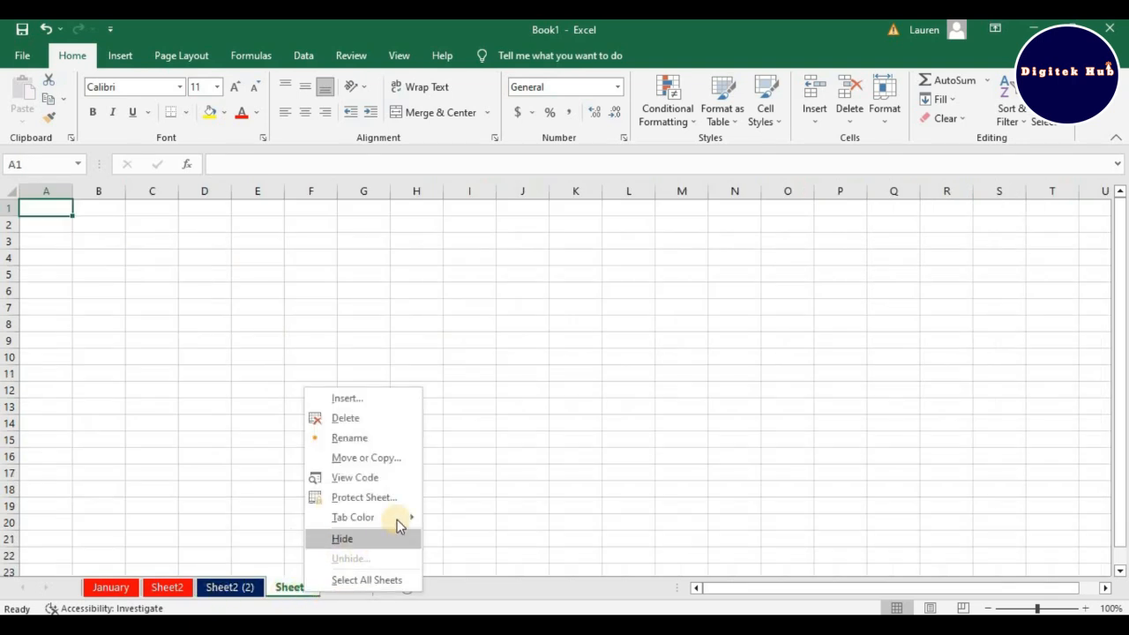
mouse_move(403, 519)
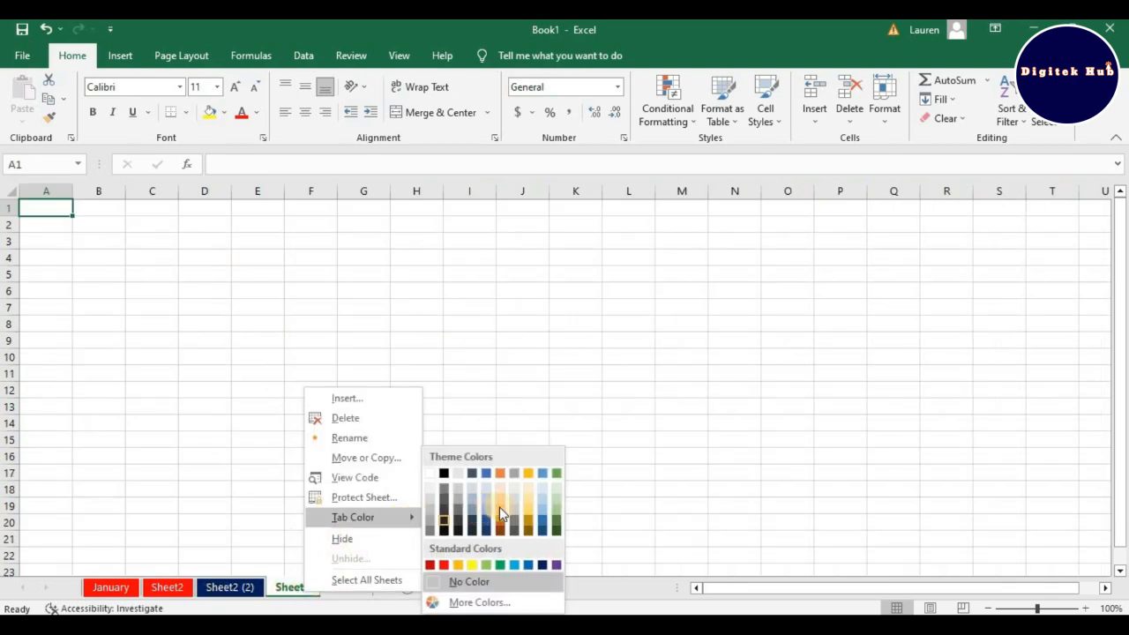
click(458, 565)
Step: Delete the Sheet5 and Sheet3 worksheets from the workbook
click(344, 591)
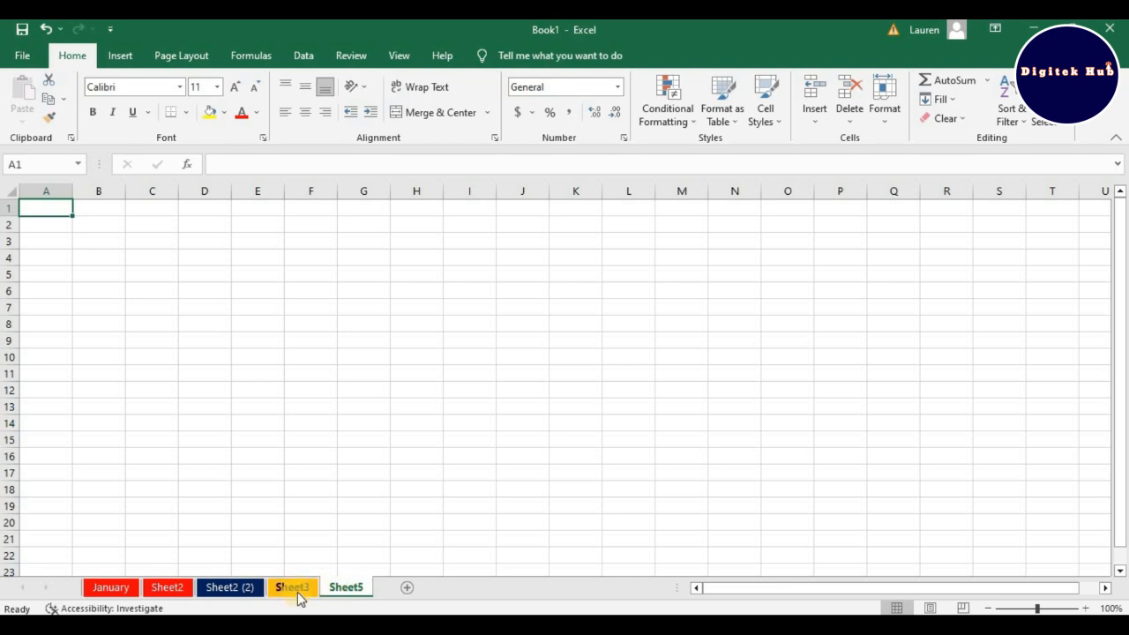
click(298, 594)
click(340, 591)
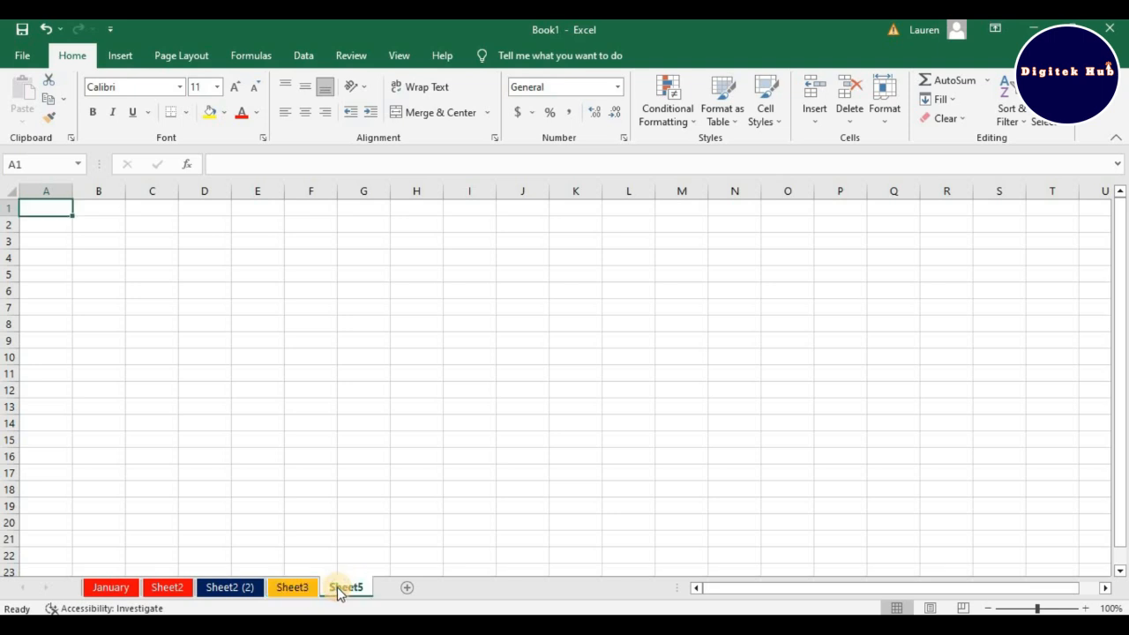
right_click(340, 593)
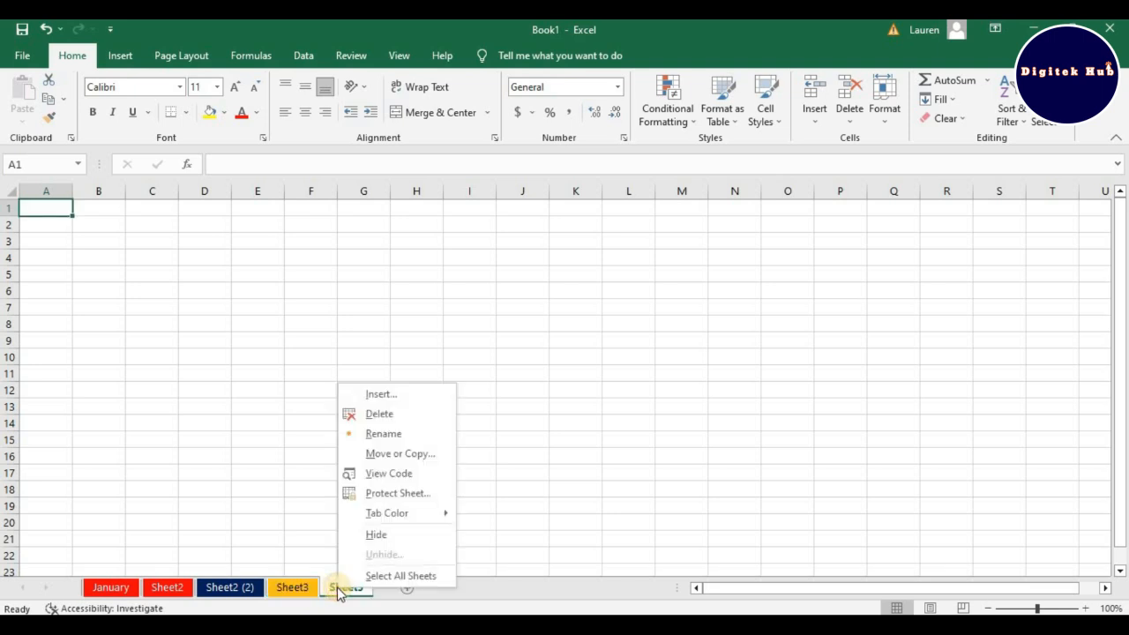
click(385, 414)
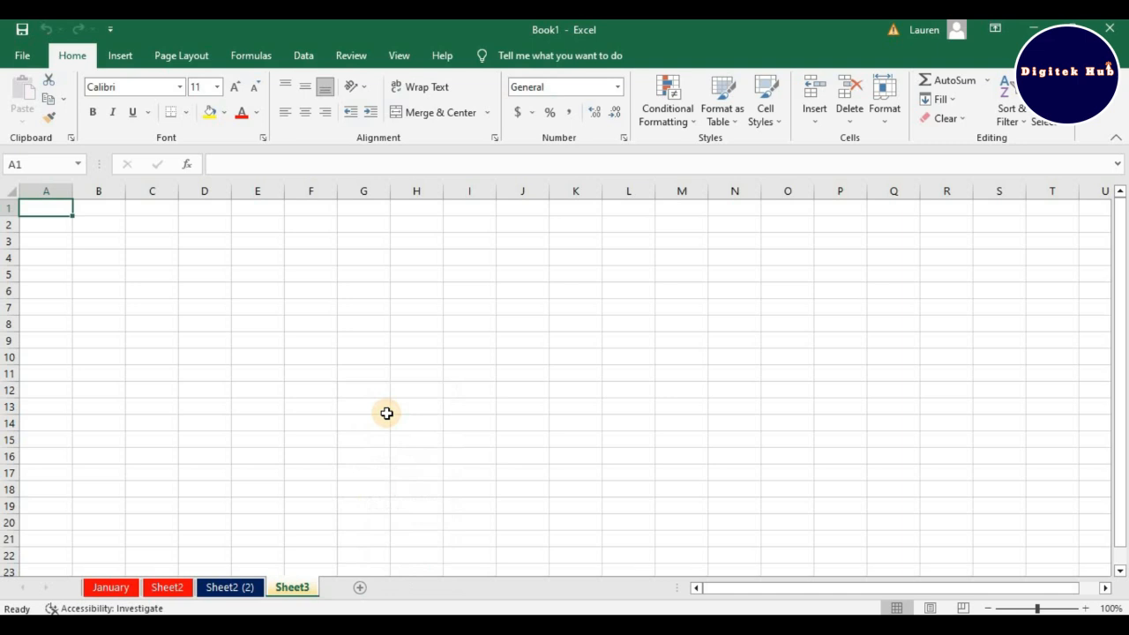
right_click(287, 589)
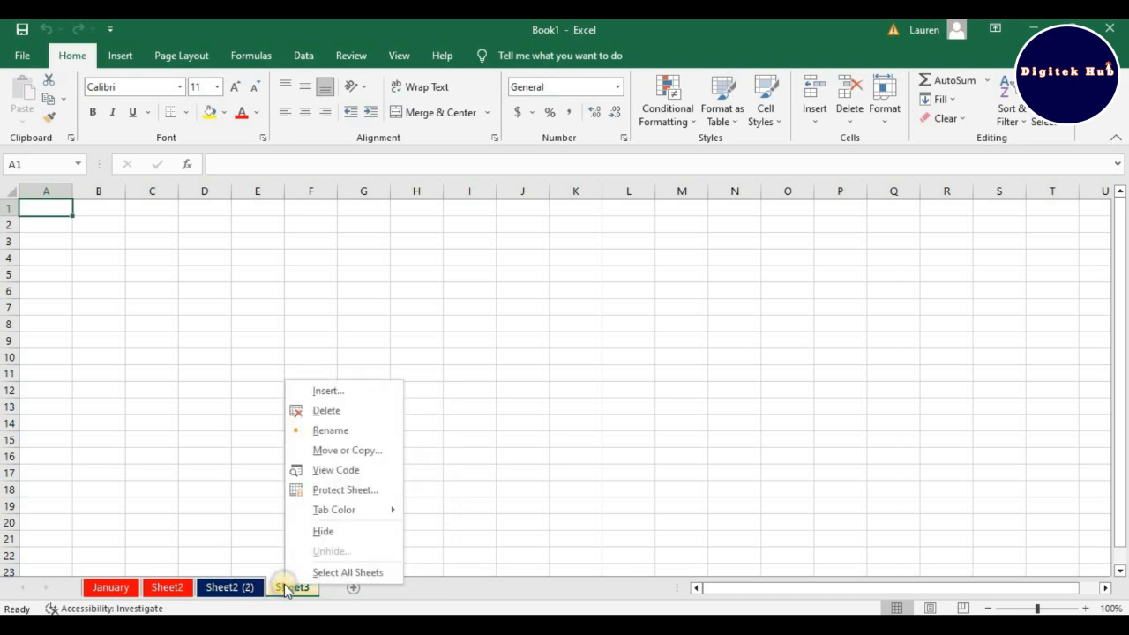
click(363, 412)
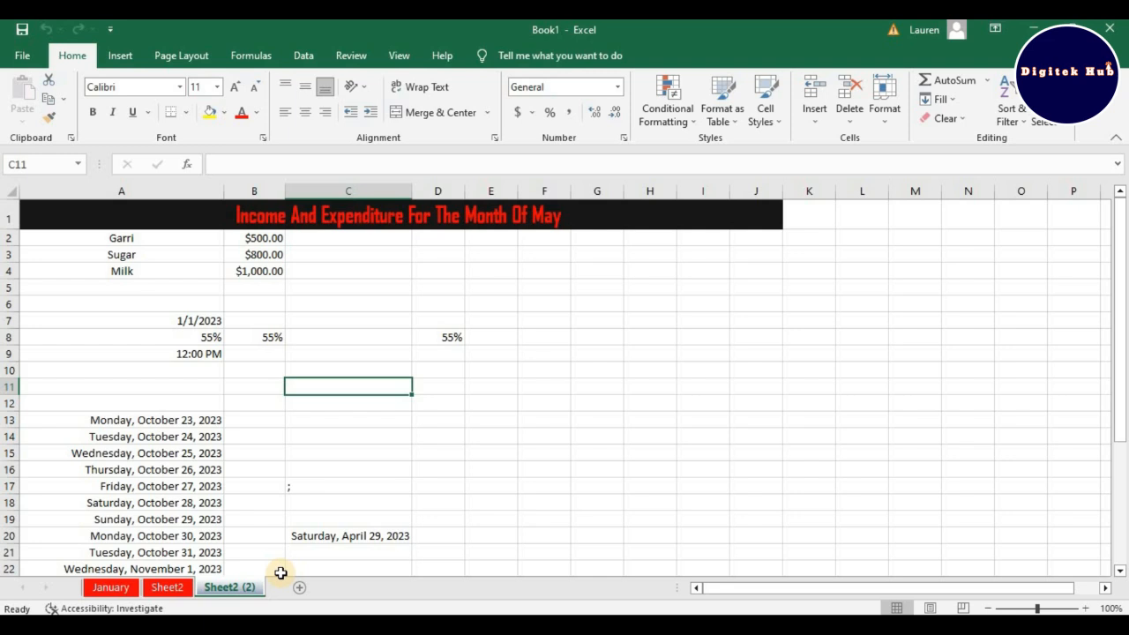